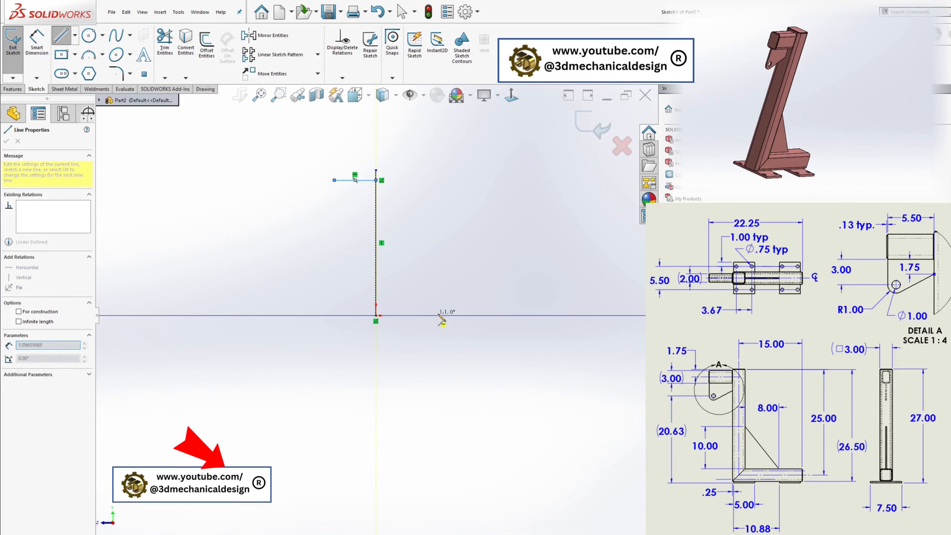
# Finish the horizontal base line from the origin, about 14.9 in long, and dimension the vertical line at 25 in
pyautogui.click(463, 315)
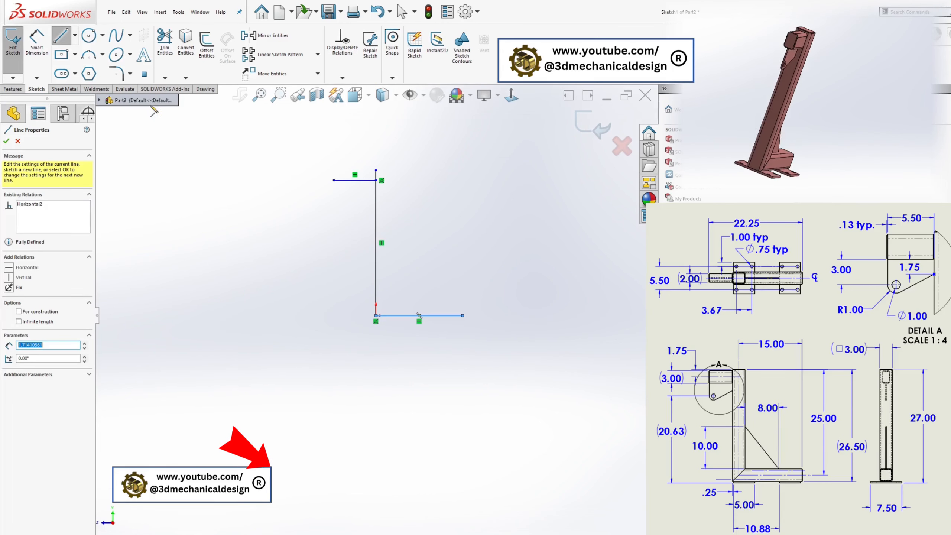
pyautogui.click(42, 35)
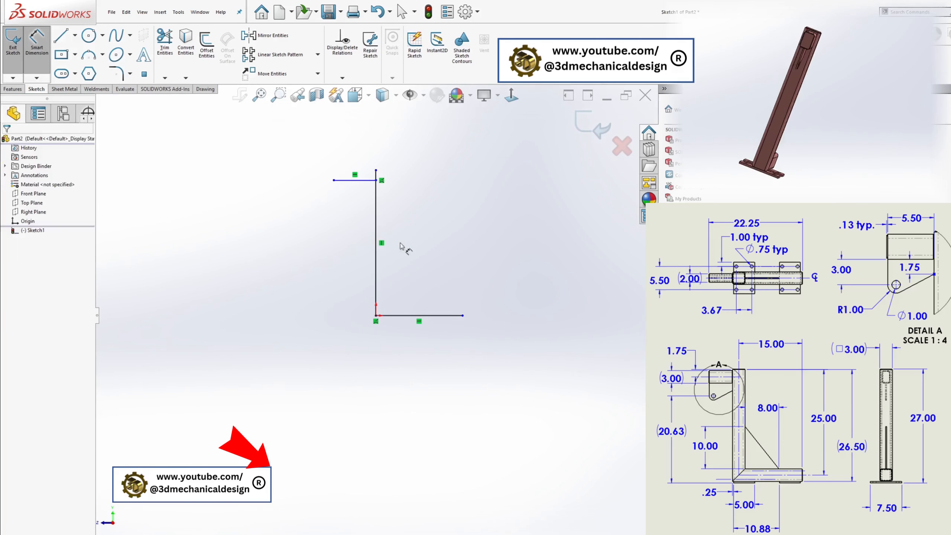
pyautogui.click(377, 225)
pyautogui.click(425, 225)
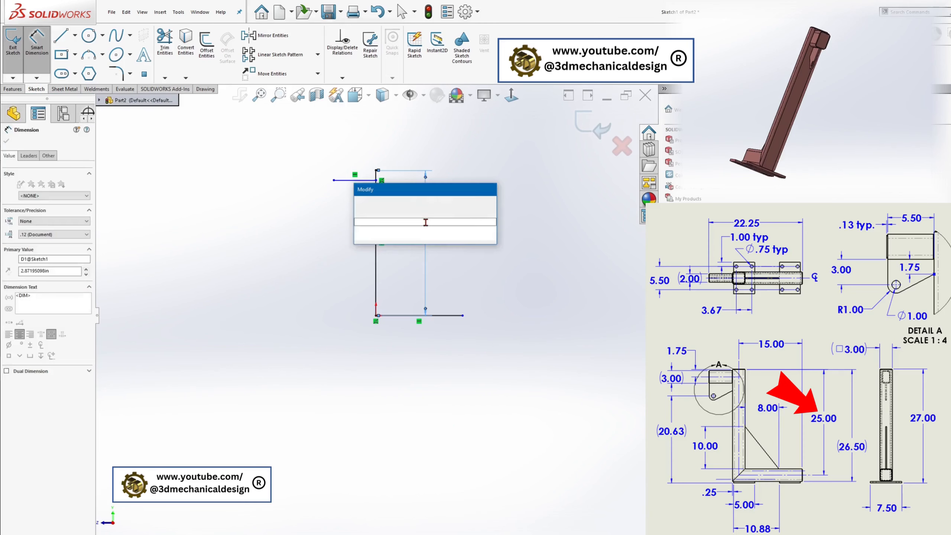
pyautogui.write('25')
pyautogui.press('Return')
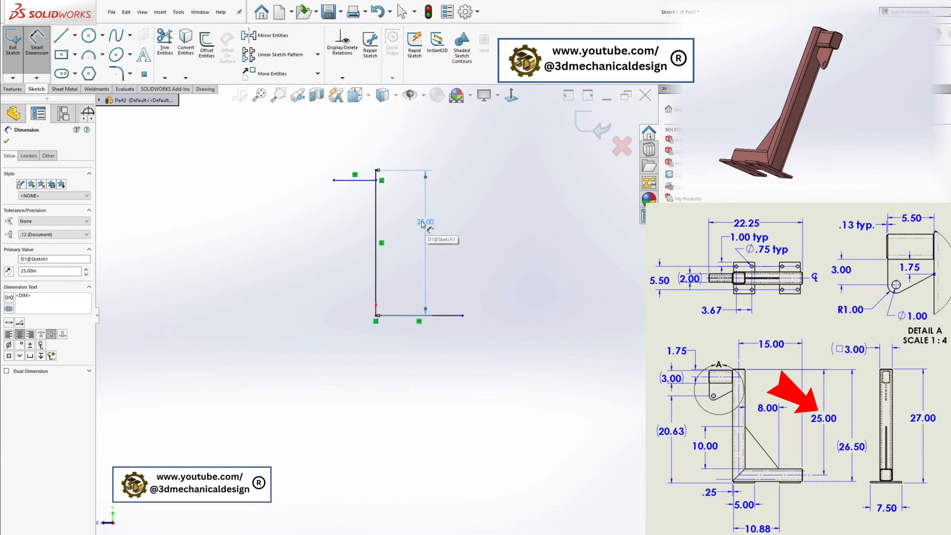
# Dimension the short horizontal line 1.75 in below the upper endpoint of the vertical line
pyautogui.click(367, 180)
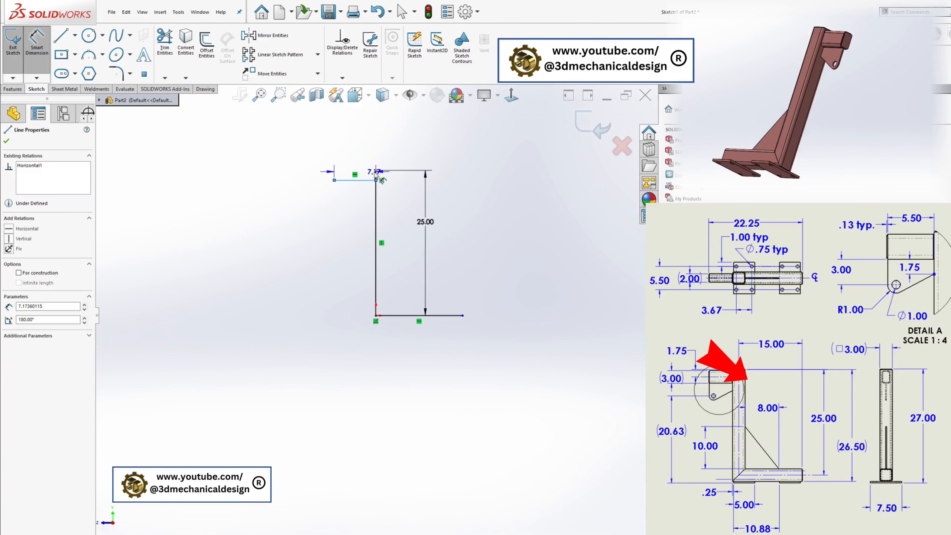
pyautogui.click(376, 170)
pyautogui.click(306, 181)
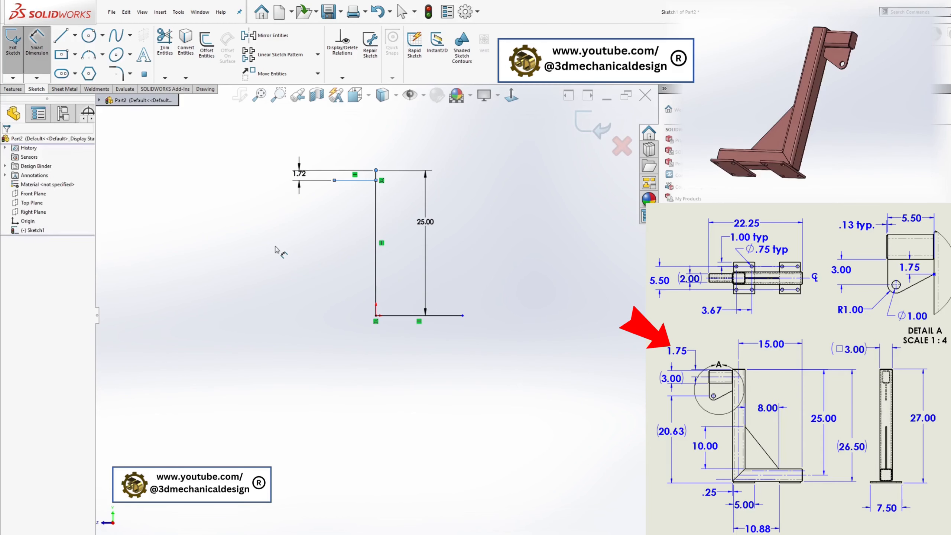
pyautogui.write('1.75')
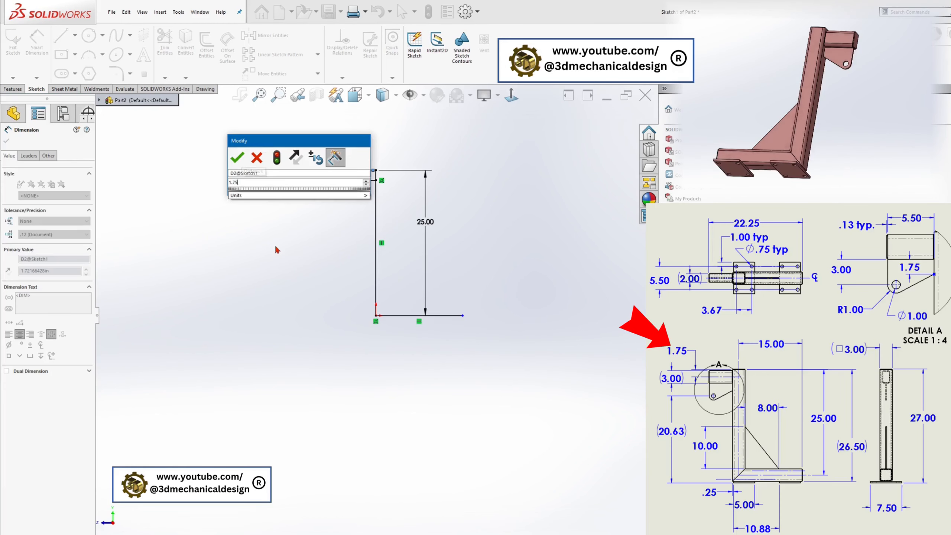
pyautogui.press('Return')
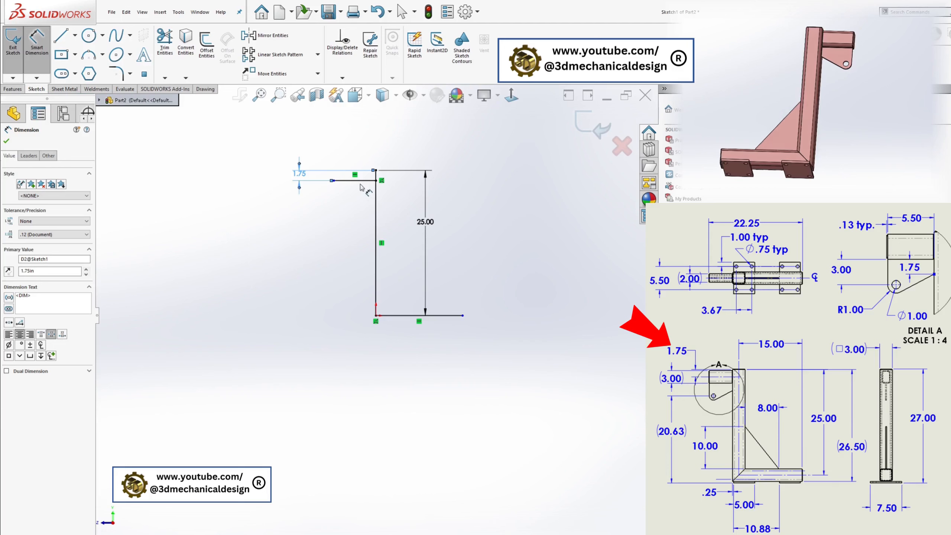
# Dimension the length of the short upper horizontal line at 7 in
pyautogui.click(359, 181)
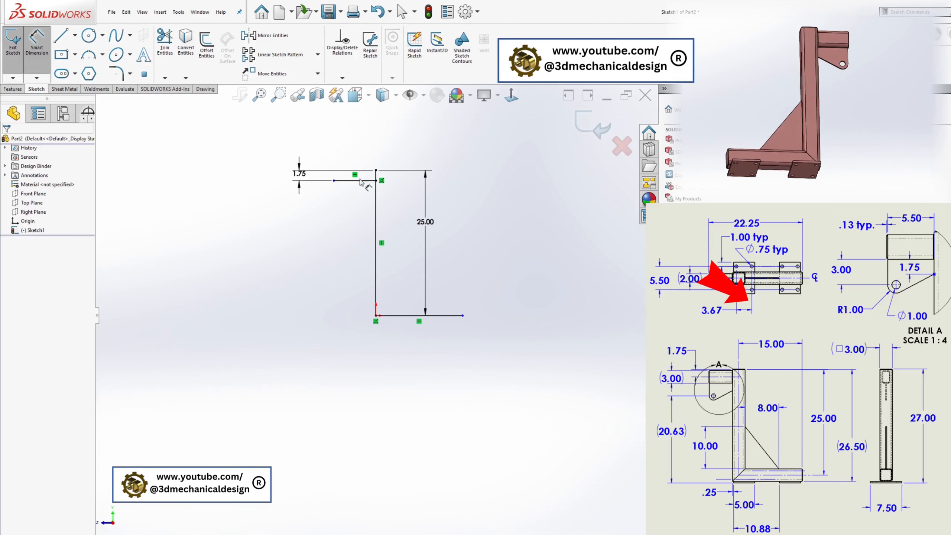
pyautogui.click(361, 145)
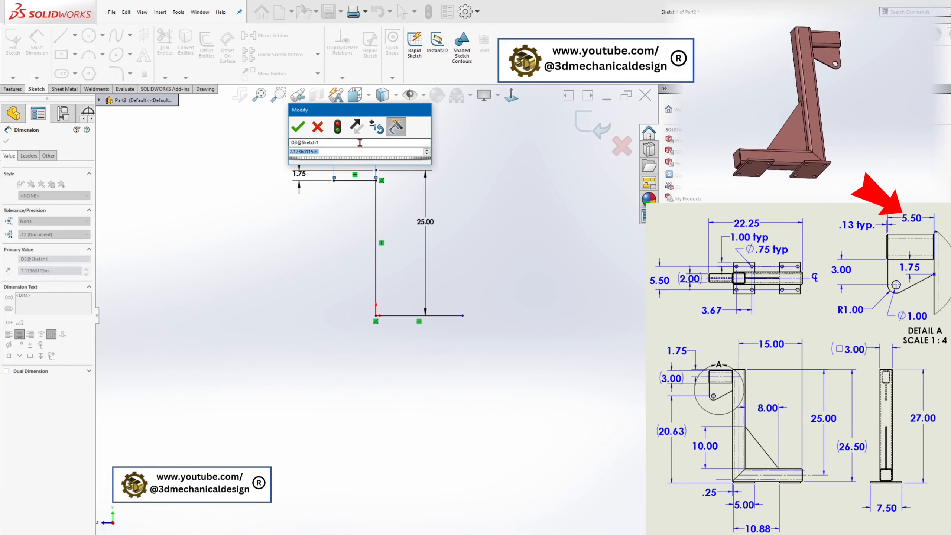
pyautogui.write('5.5')
pyautogui.press('Return')
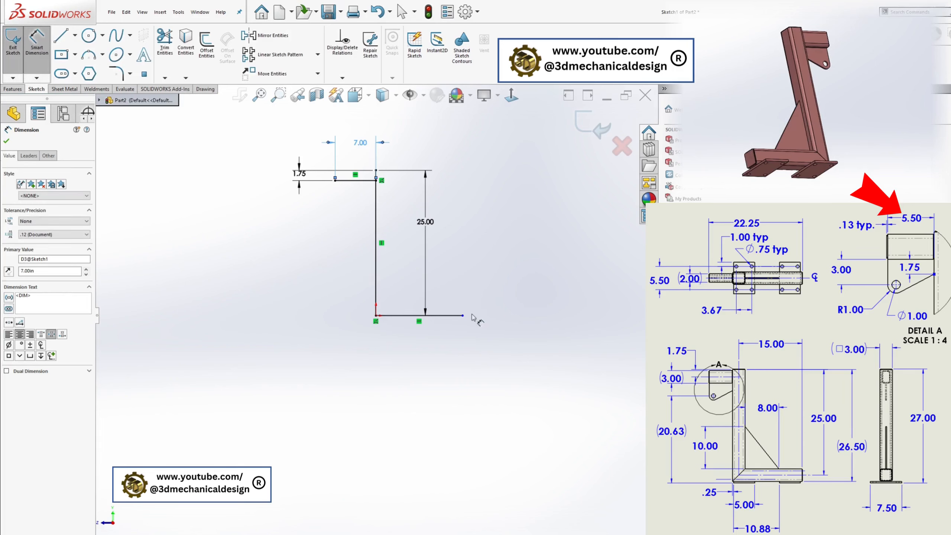
# Dimension the horizontal base line at 15 in and exit the sketch
pyautogui.click(449, 315)
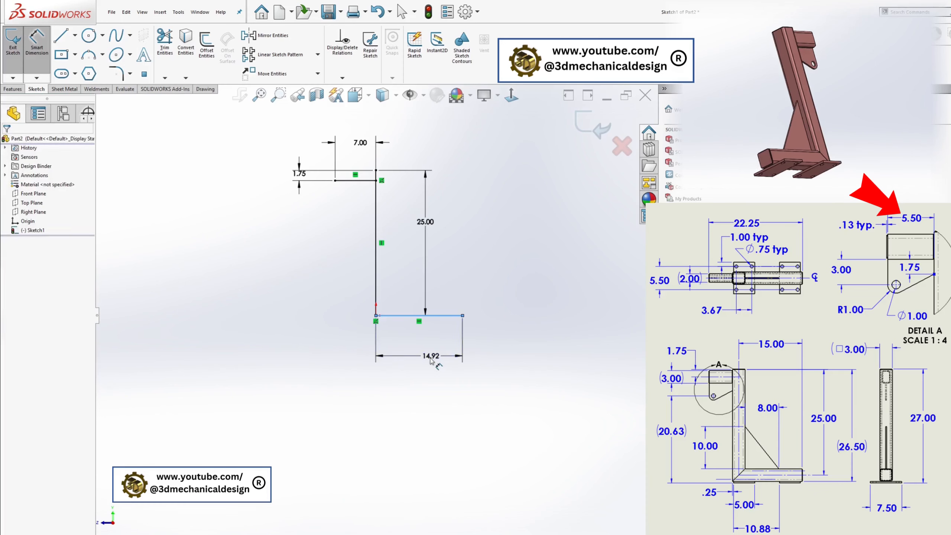
pyautogui.click(405, 394)
pyautogui.write('15')
pyautogui.press('Return')
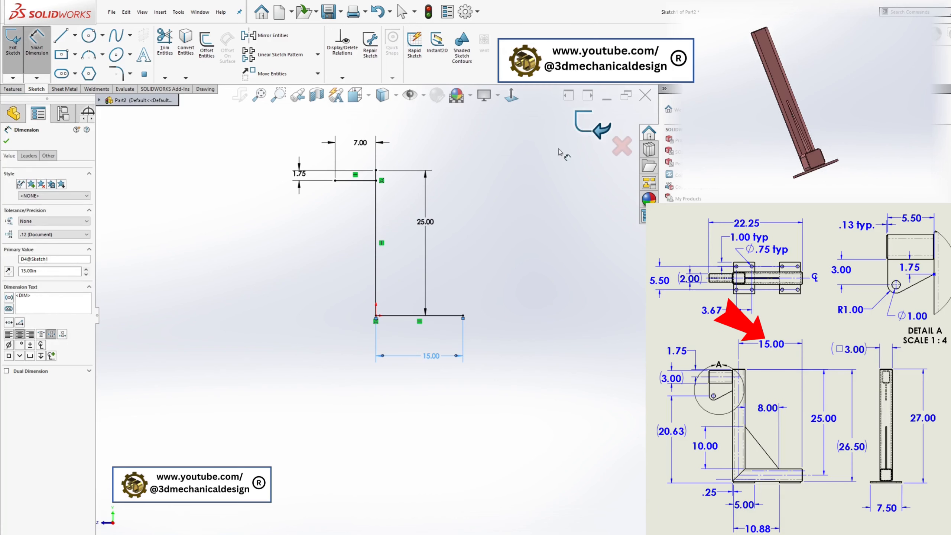
pyautogui.click(592, 125)
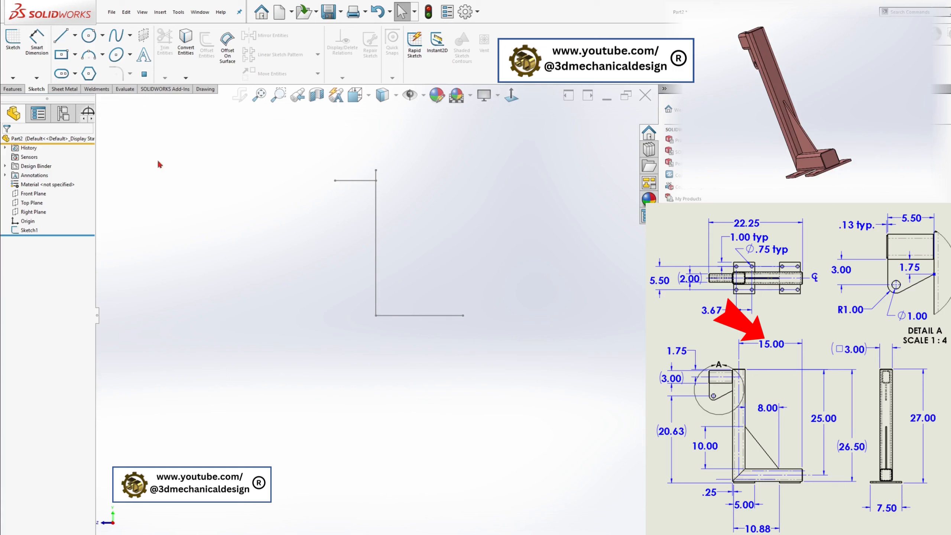
# Create an HSS SQUARE structural member, size HSS-3x3x0.25, along the vertical line and the horizontal base line
pyautogui.click(98, 90)
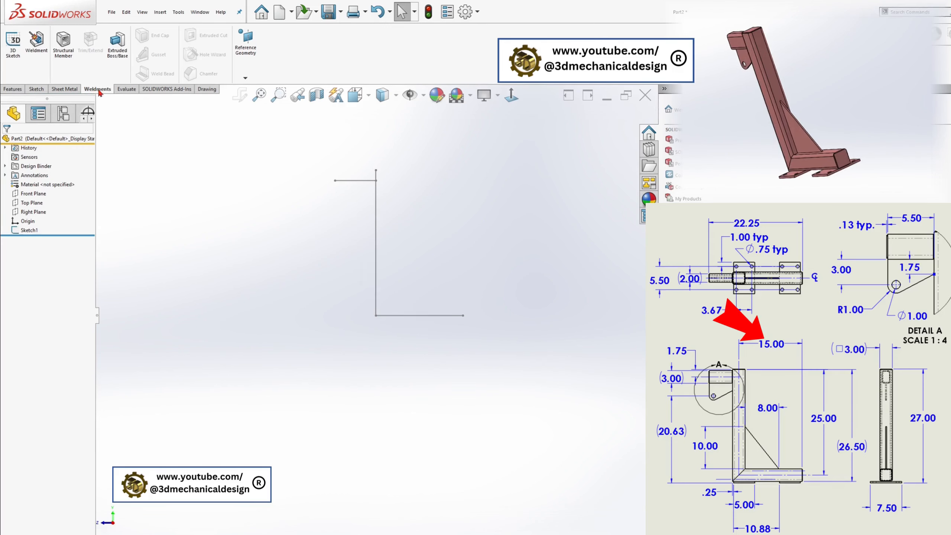
pyautogui.click(62, 44)
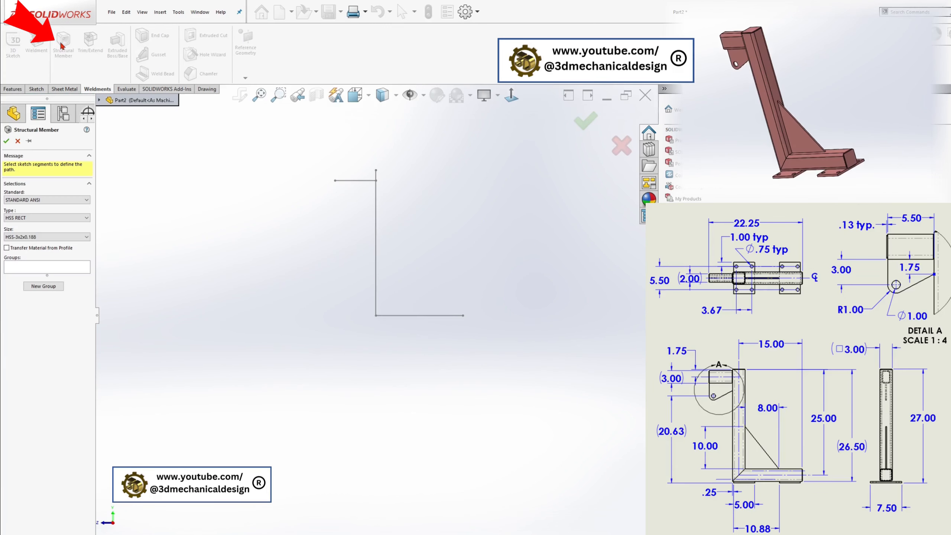
pyautogui.click(60, 218)
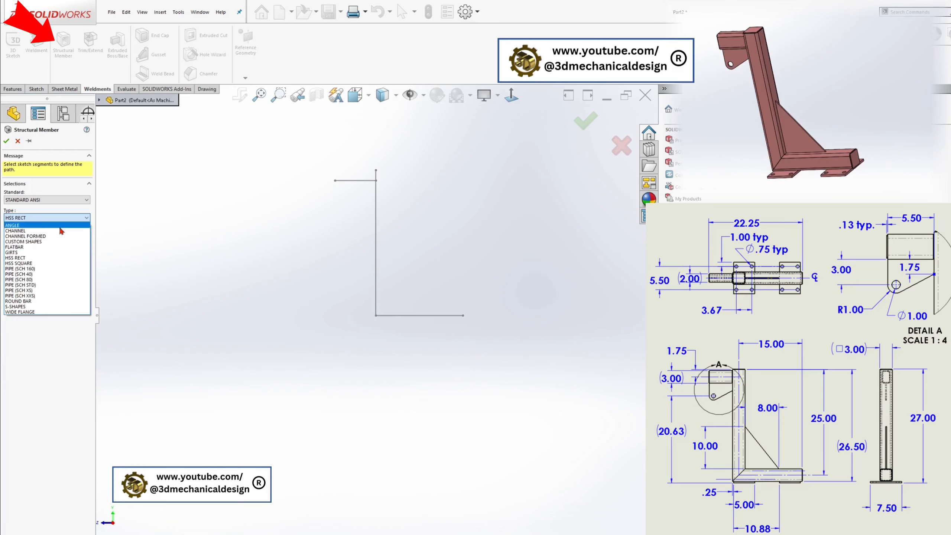
pyautogui.click(56, 263)
pyautogui.click(43, 237)
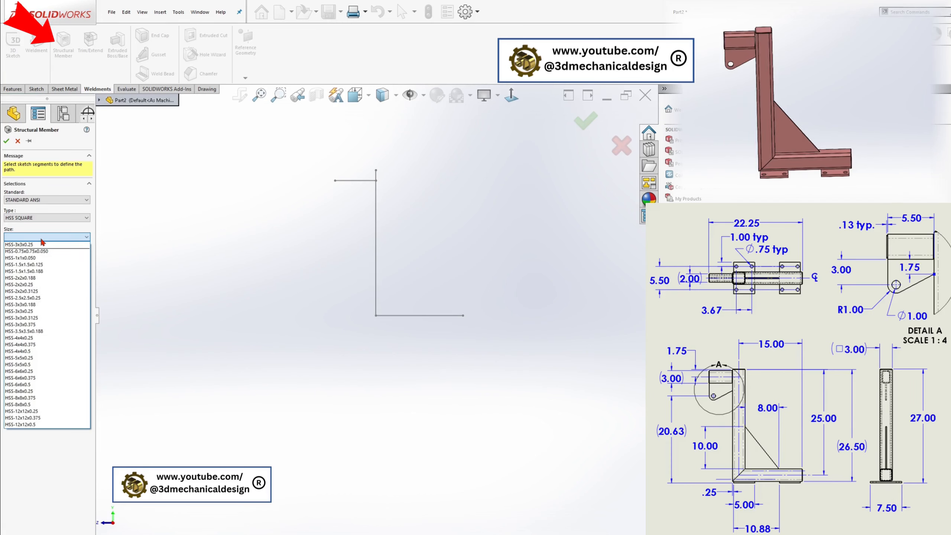
pyautogui.click(58, 311)
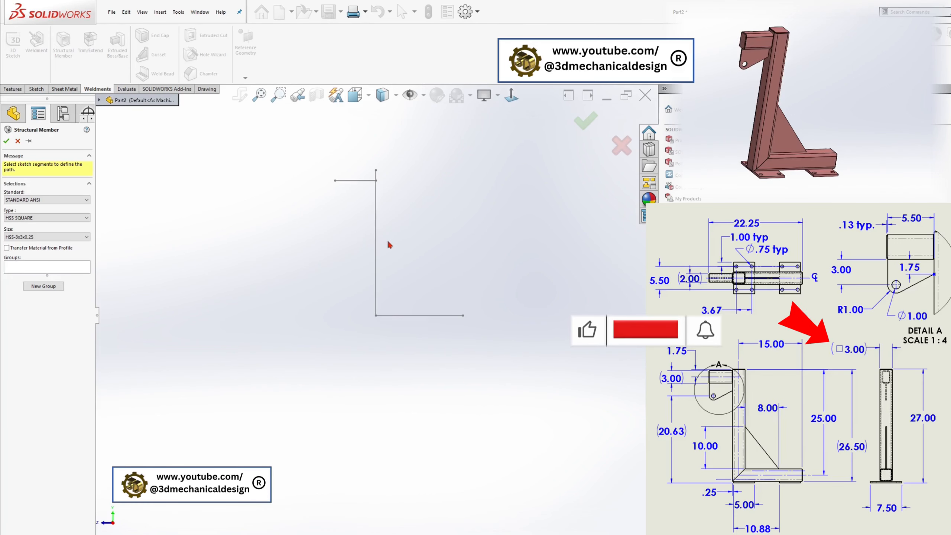
pyautogui.click(376, 225)
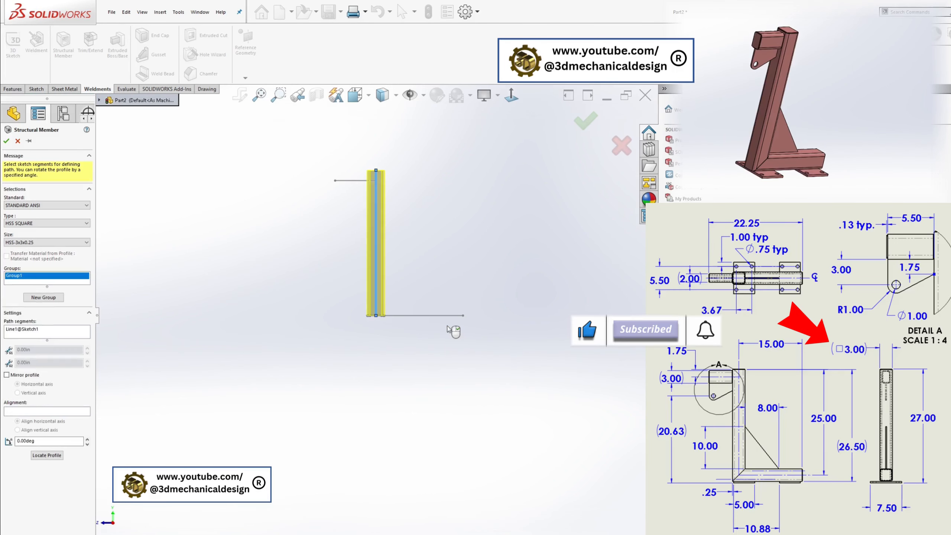
pyautogui.click(435, 317)
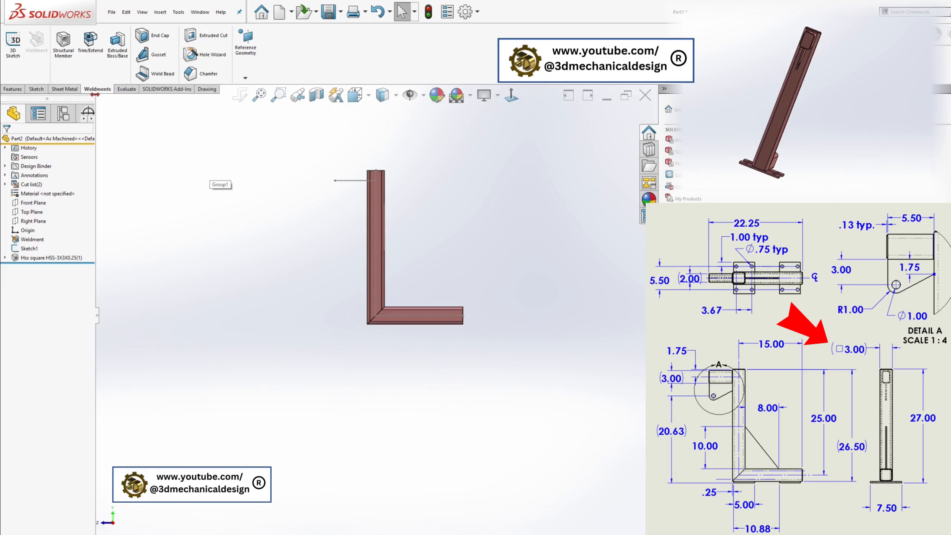
# Set up a second structural member of type HSS RECT, size HSS-3x2x0.25, along the short upper line
pyautogui.click(63, 43)
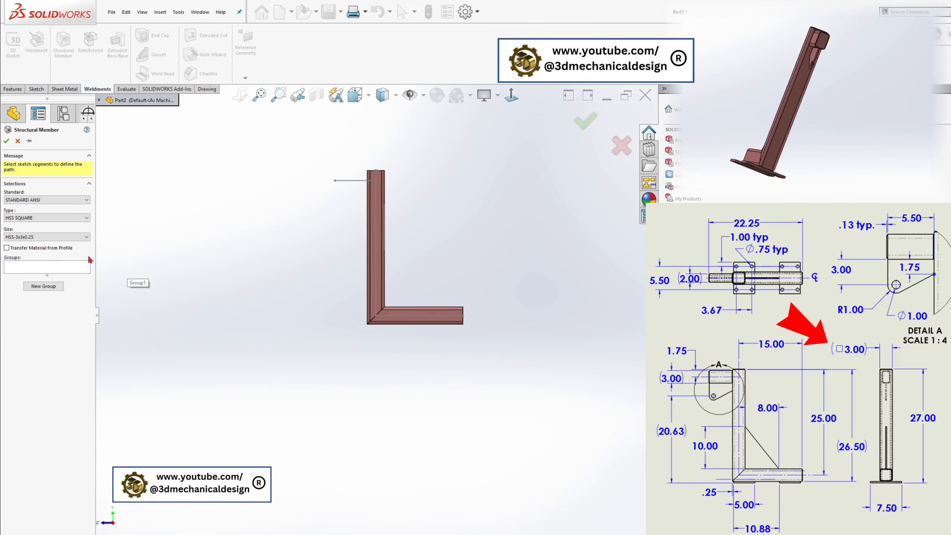
pyautogui.click(71, 218)
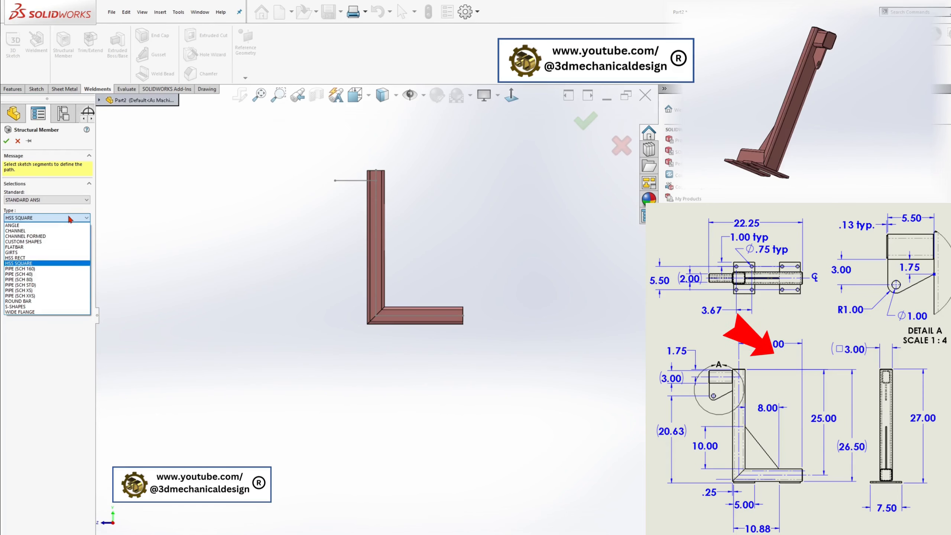
pyautogui.click(39, 259)
pyautogui.click(55, 237)
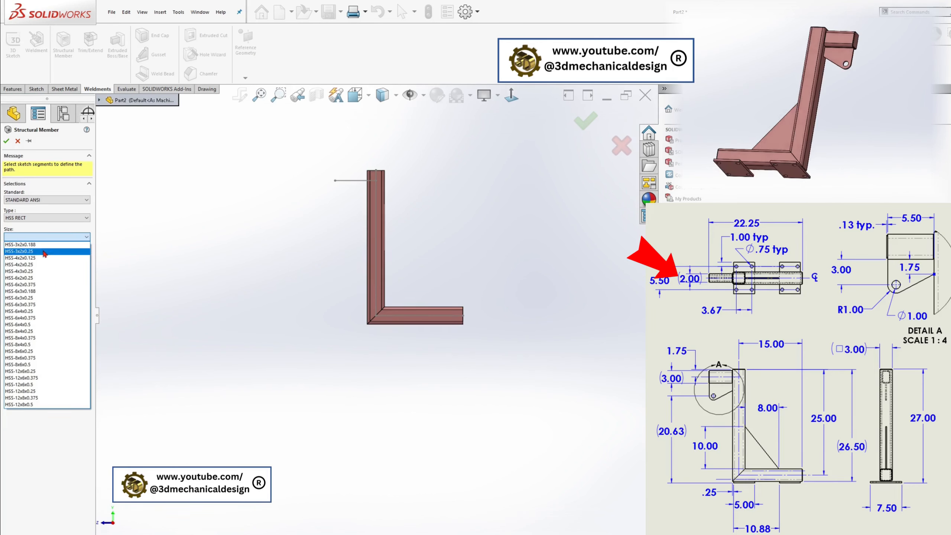
pyautogui.click(48, 251)
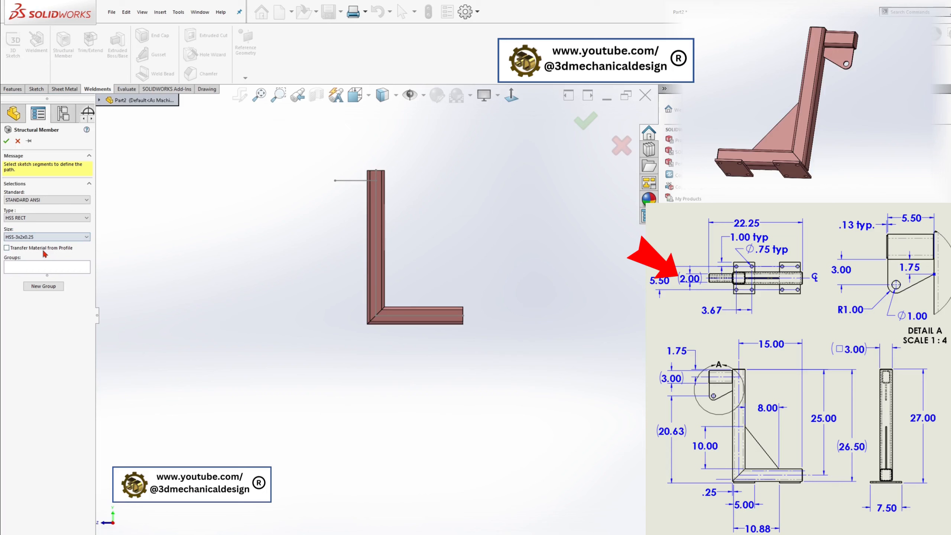
pyautogui.click(347, 181)
# Rotate the rectangular tube profile to 90 degrees and accept the structural member
pyautogui.moveTo(338, 240); pyautogui.dragTo(396, 259, button='middle')
pyautogui.scroll(-5, 389, 182)
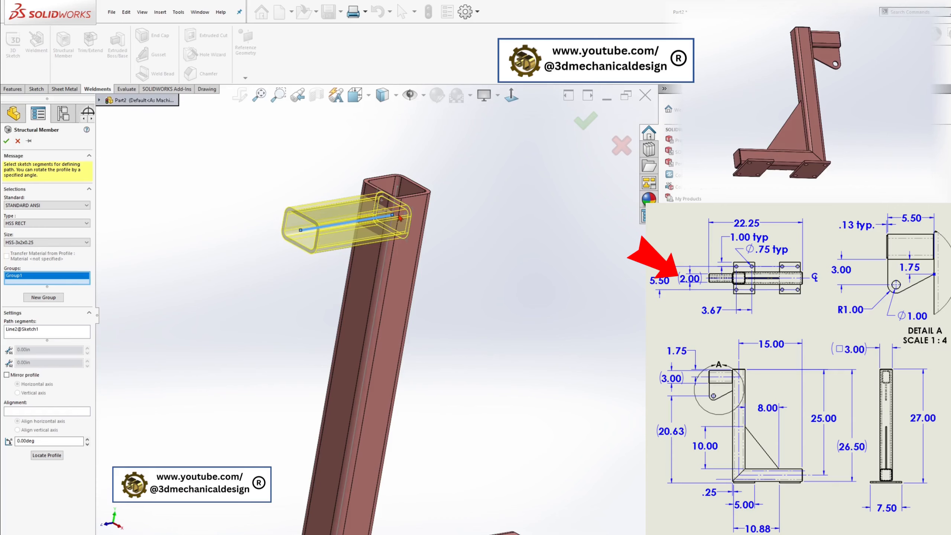
pyautogui.moveTo(400, 218); pyautogui.dragTo(324, 276, button='middle')
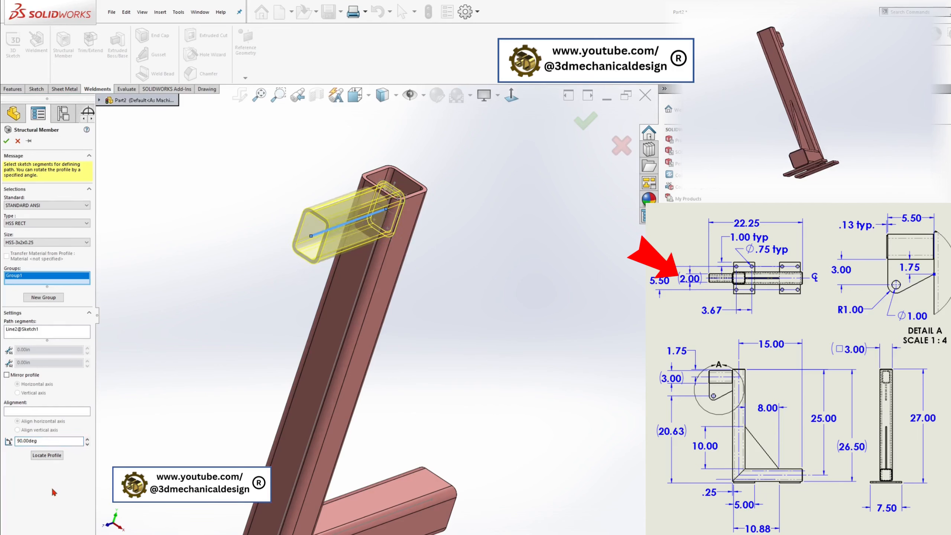
pyautogui.moveTo(287, 333); pyautogui.dragTo(213, 368, button='middle')
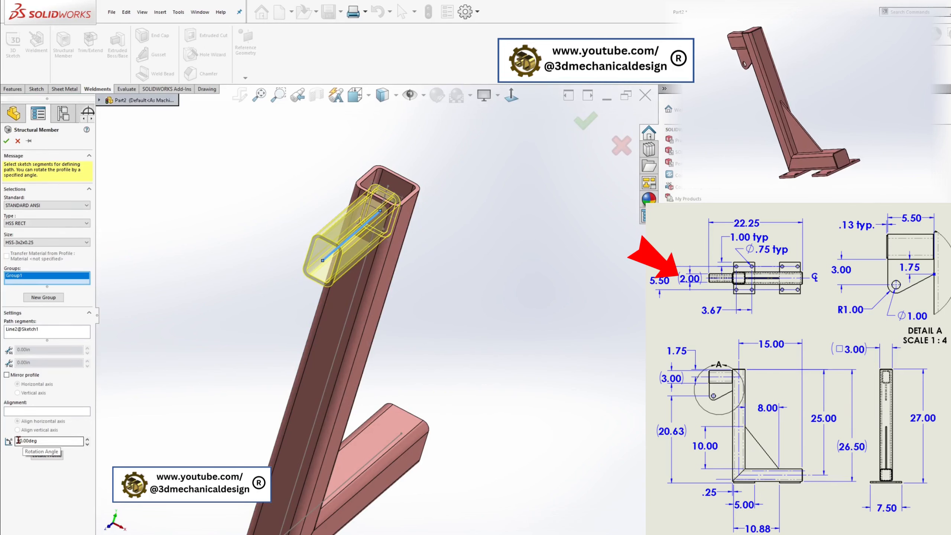
pyautogui.moveTo(17, 440); pyautogui.dragTo(44, 440)
pyautogui.click(6, 141)
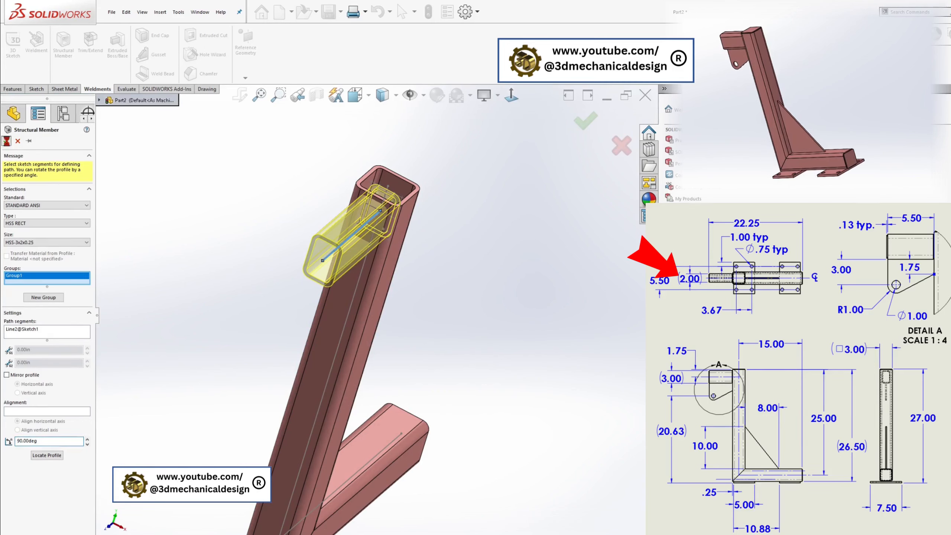
# Trim the short rectangular tube against the vertical square tube, using the square tube body as the trimming boundary
pyautogui.moveTo(349, 377); pyautogui.dragTo(254, 390, button='middle')
pyautogui.moveTo(439, 453); pyautogui.dragTo(408, 355, button='middle')
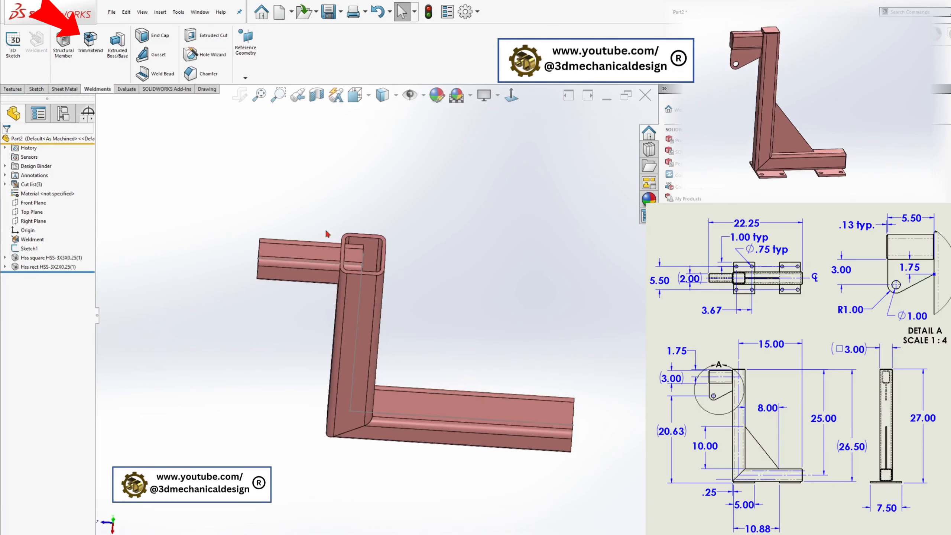
pyautogui.click(90, 43)
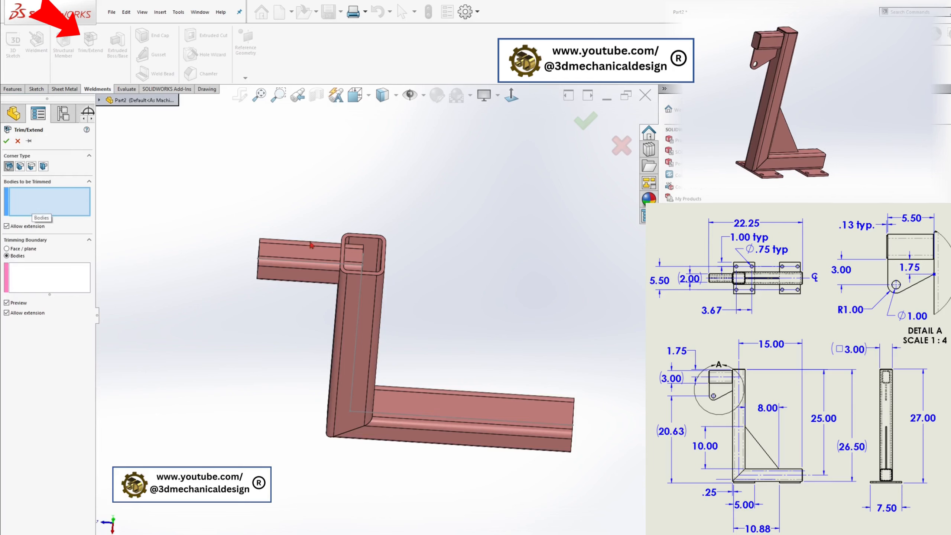
pyautogui.click(301, 257)
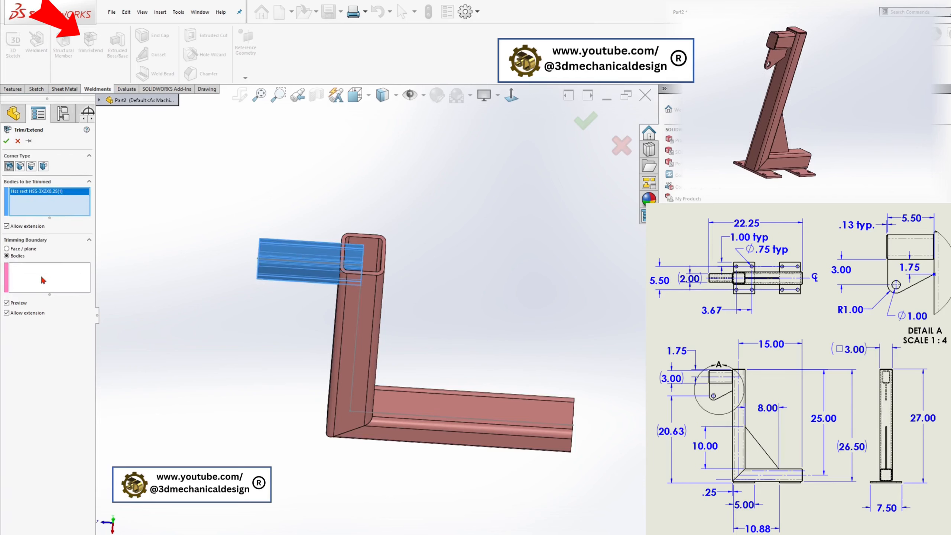
pyautogui.click(7, 249)
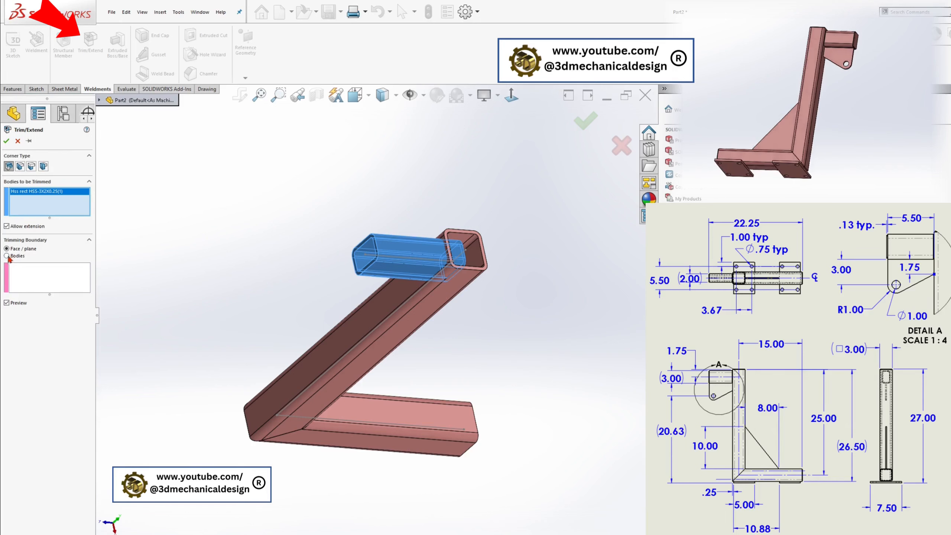
pyautogui.click(8, 256)
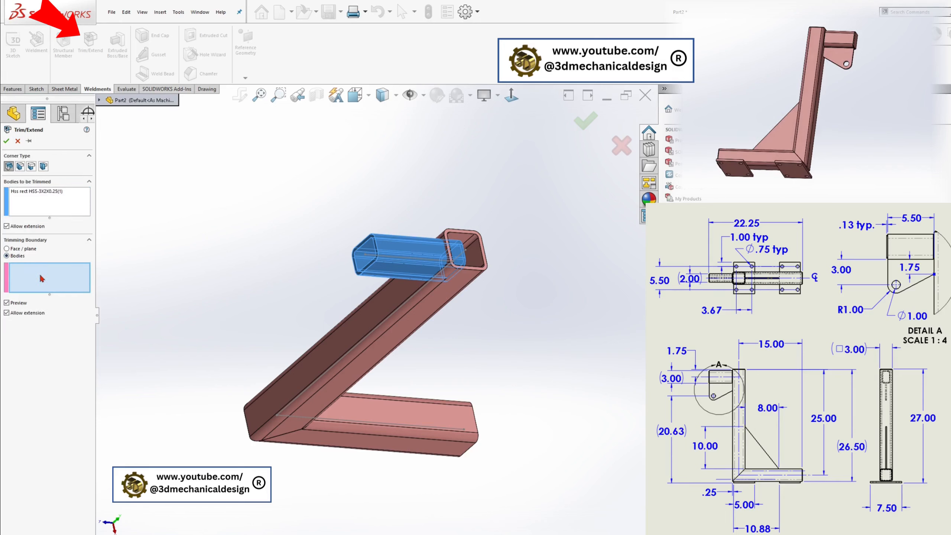
pyautogui.click(415, 320)
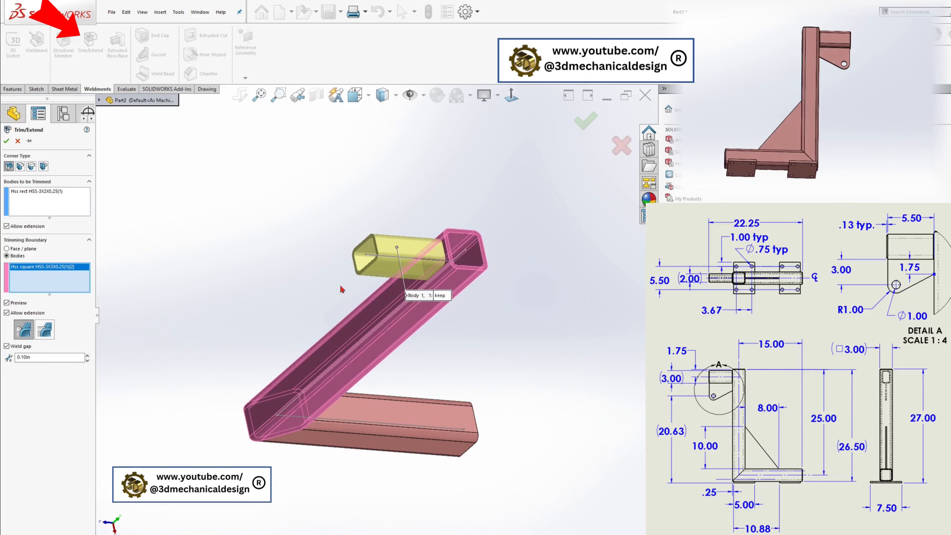
pyautogui.click(7, 141)
# Set up an outward end cap on the vertical tube's open top, 1/8 in thick with chamfered corners
pyautogui.moveTo(338, 339); pyautogui.dragTo(312, 272, button='middle')
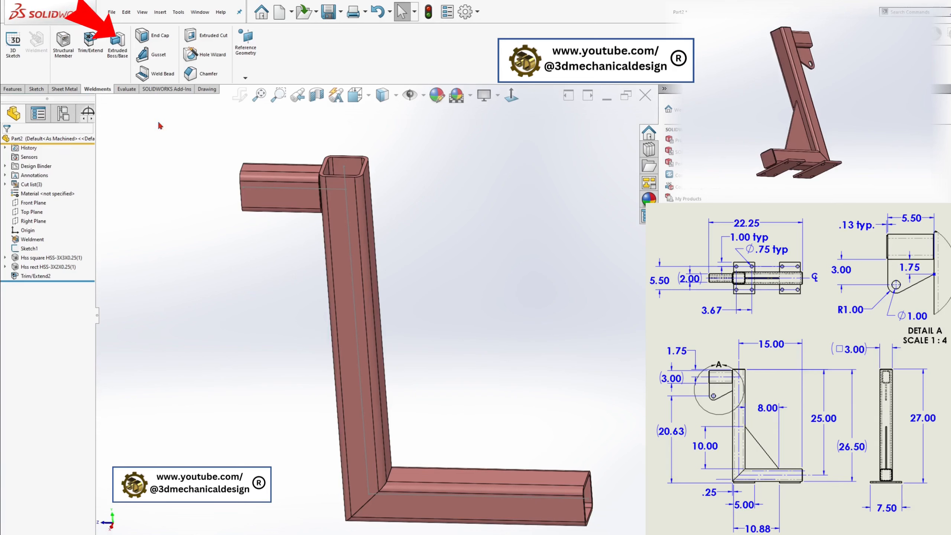
pyautogui.click(149, 40)
pyautogui.scroll(-5, 324, 164)
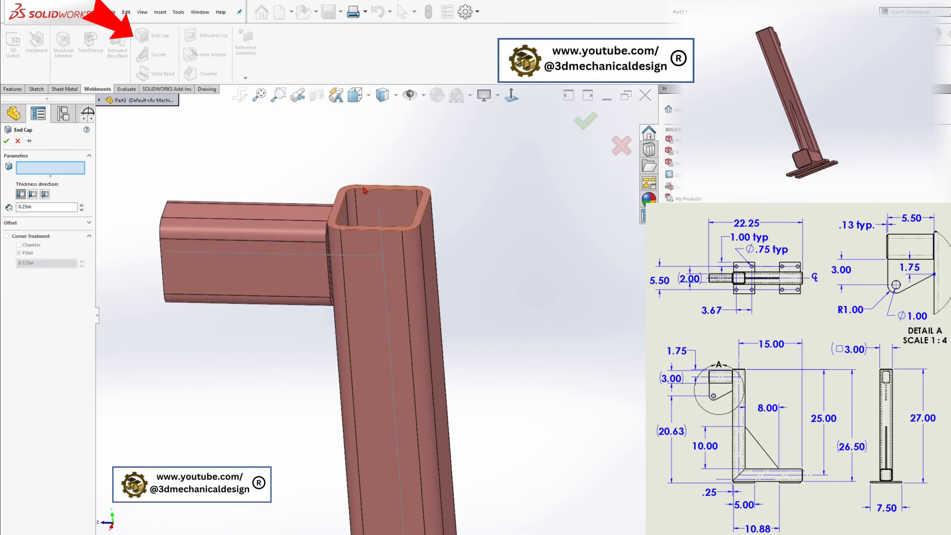
pyautogui.click(364, 189)
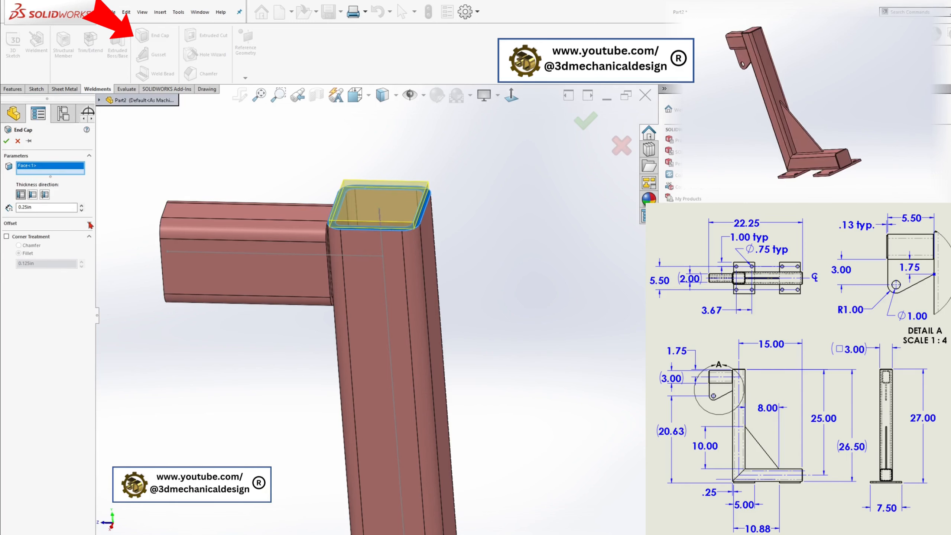
pyautogui.doubleClick(33, 207)
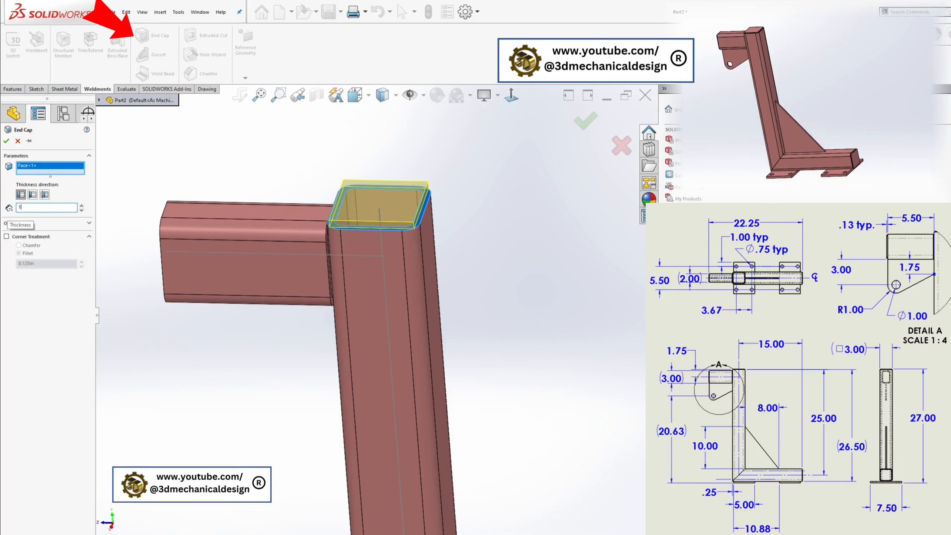
pyautogui.write('1/8')
pyautogui.press('Return')
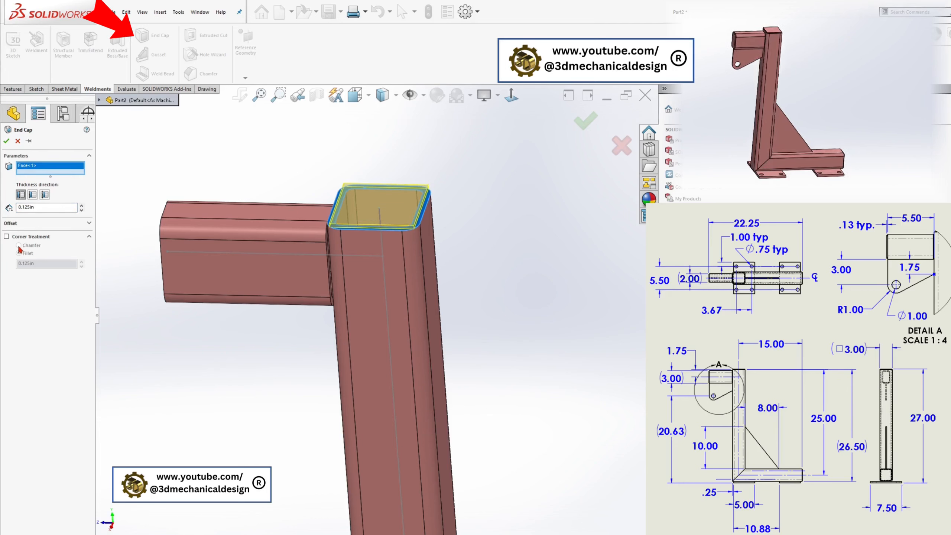
pyautogui.click(7, 236)
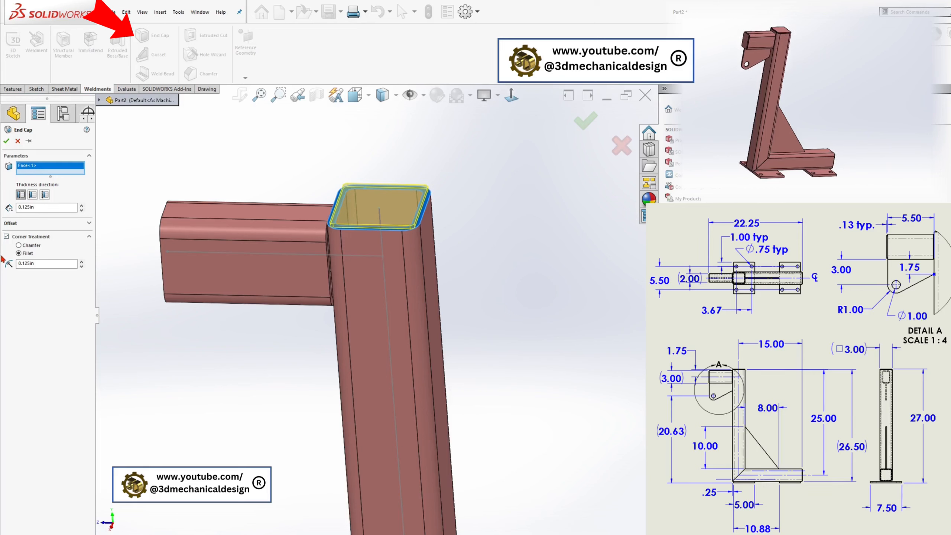
pyautogui.click(19, 245)
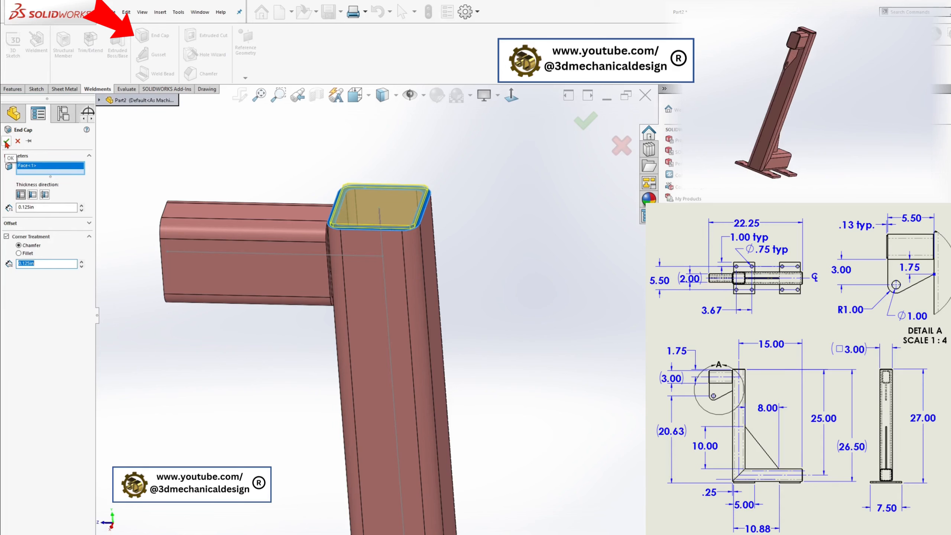
# Add the open end faces of the base tube and the short rectangular tube to the end cap and accept it
pyautogui.scroll(7, 381, 322)
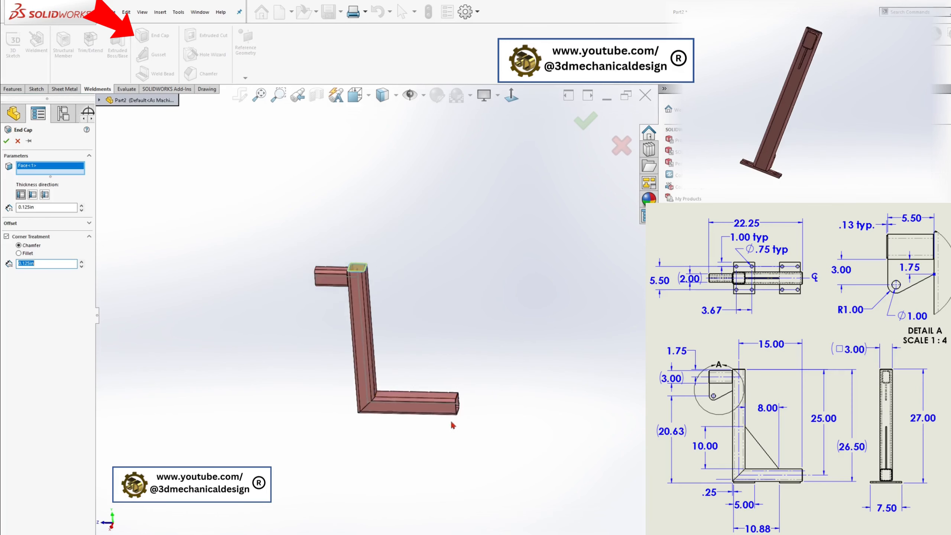
pyautogui.scroll(-4, 447, 413)
pyautogui.moveTo(412, 377); pyautogui.dragTo(399, 371, button='middle')
pyautogui.scroll(-4, 399, 374)
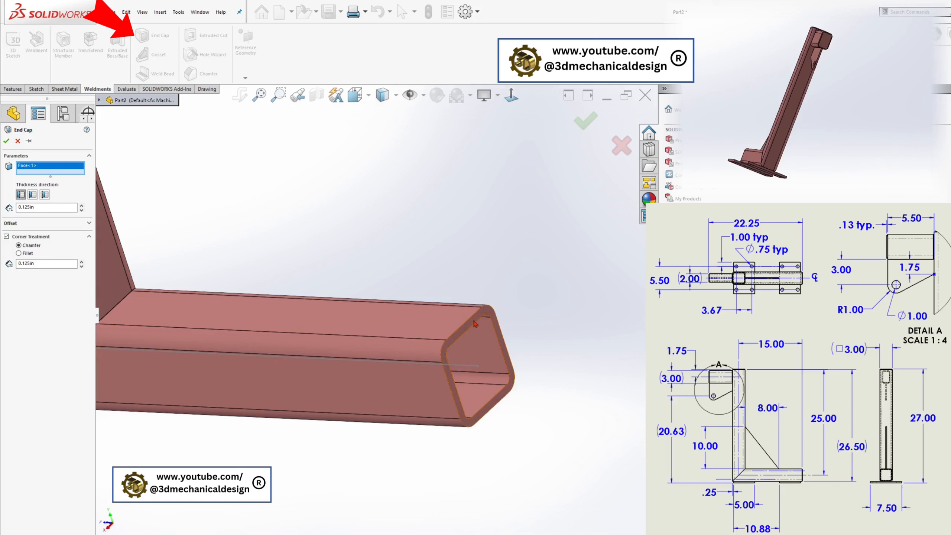
pyautogui.click(476, 327)
pyautogui.scroll(6, 315, 336)
pyautogui.moveTo(284, 257); pyautogui.dragTo(360, 250, button='middle')
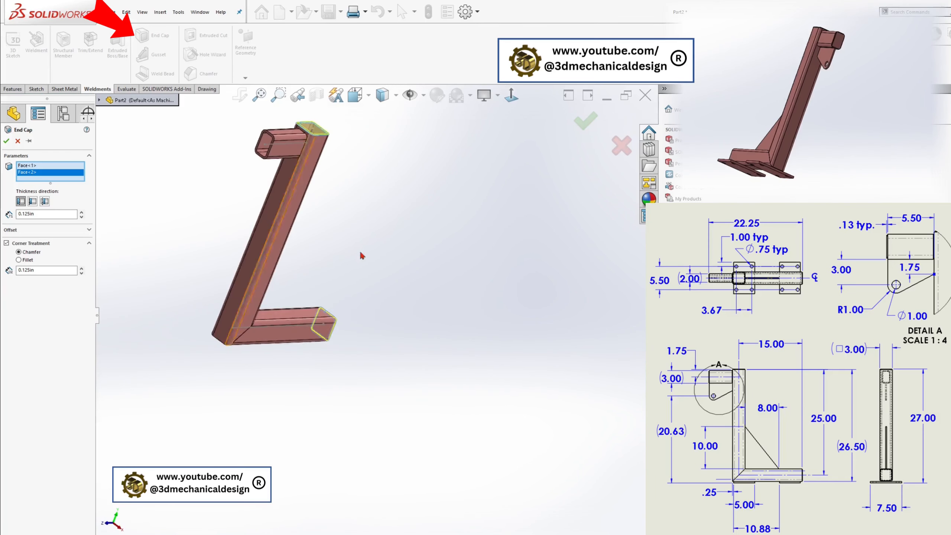
pyautogui.scroll(-5, 279, 146)
pyautogui.click(212, 151)
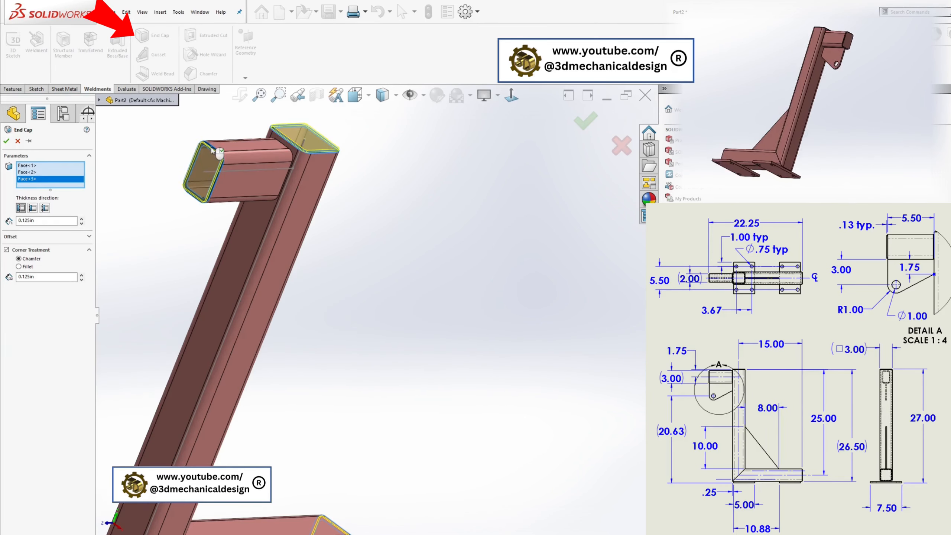
pyautogui.moveTo(212, 151)
pyautogui.mouseDown(button='middle')
pyautogui.moveTo(246, 178)
pyautogui.moveTo(219, 160)
pyautogui.mouseUp(button='middle')
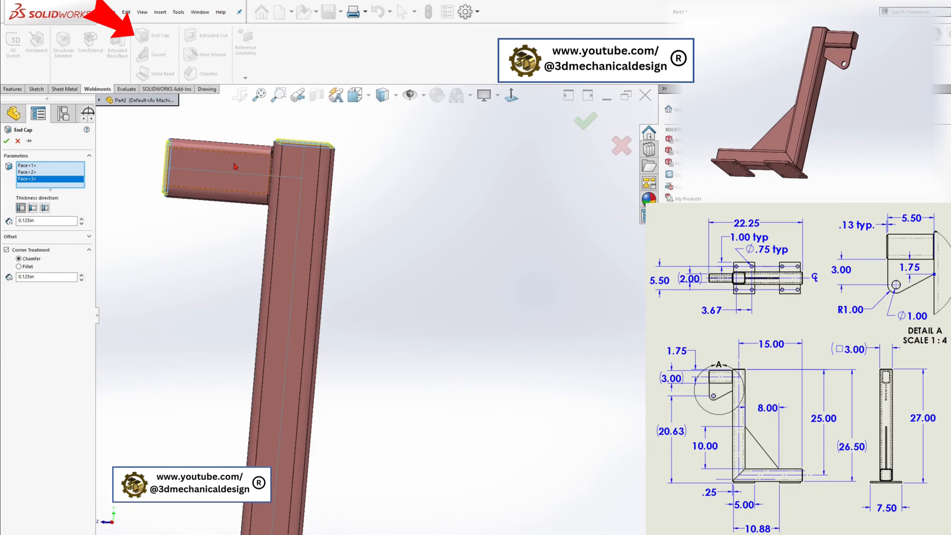
pyautogui.click(5, 140)
# Set up a gusset supported by the inner face of the vertical tube and the upper face of the base tube
pyautogui.scroll(5, 421, 299)
pyautogui.moveTo(422, 299); pyautogui.dragTo(411, 321, button='middle')
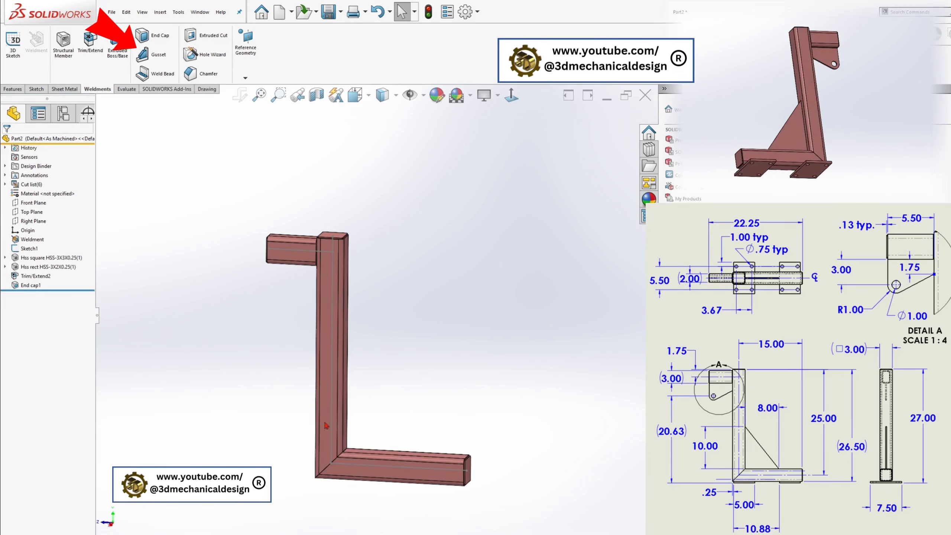
pyautogui.click(327, 401)
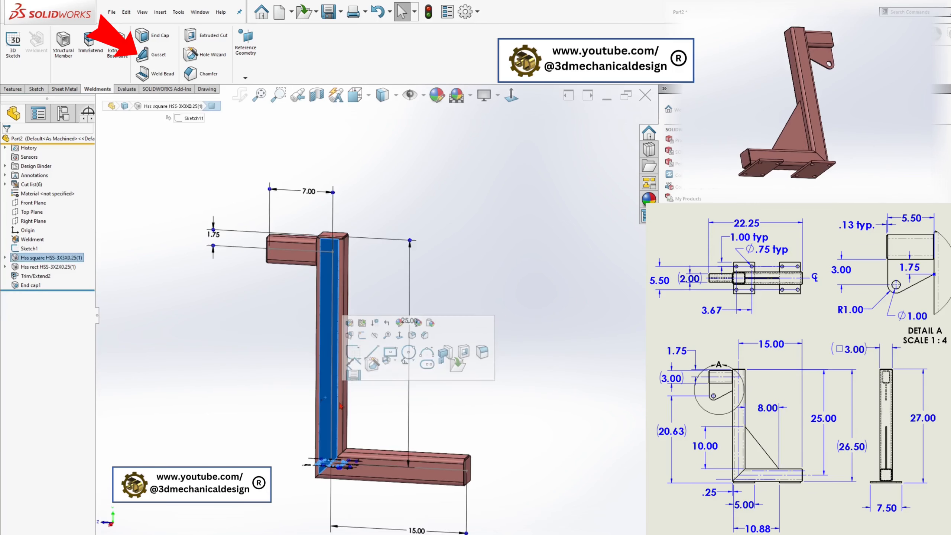
pyautogui.click(510, 97)
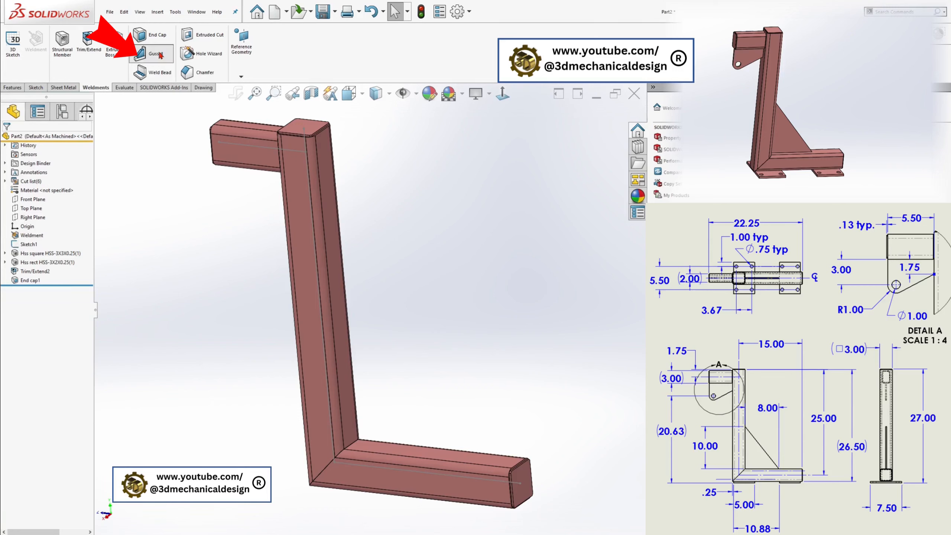
pyautogui.click(156, 53)
pyautogui.click(341, 298)
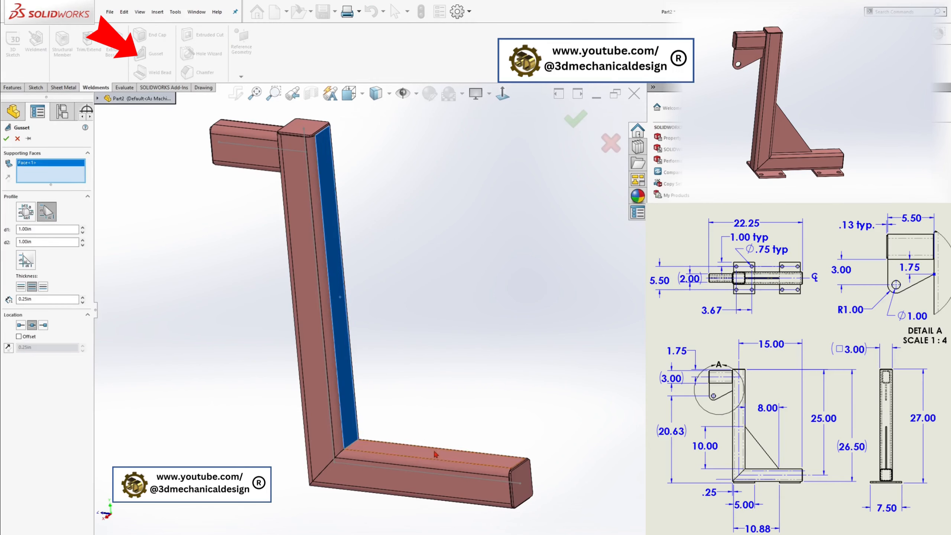
pyautogui.click(420, 453)
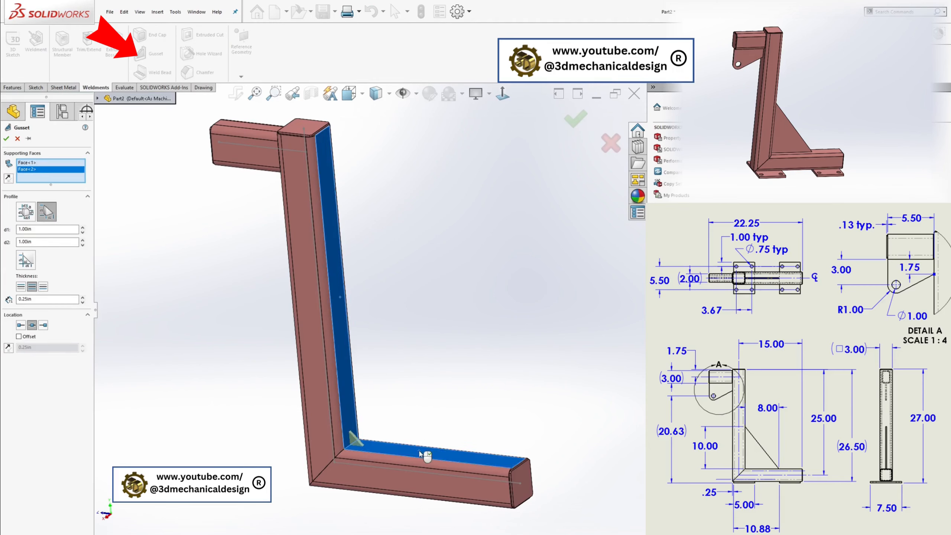
# Set the triangular gusset's d1 to 10 in and d2 to 8 in and accept it
pyautogui.click(37, 229)
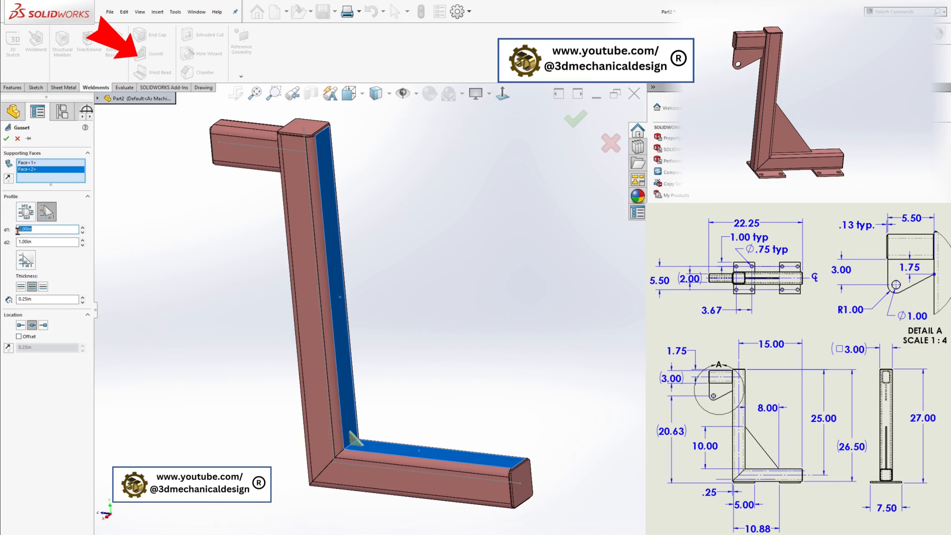
pyautogui.write('10')
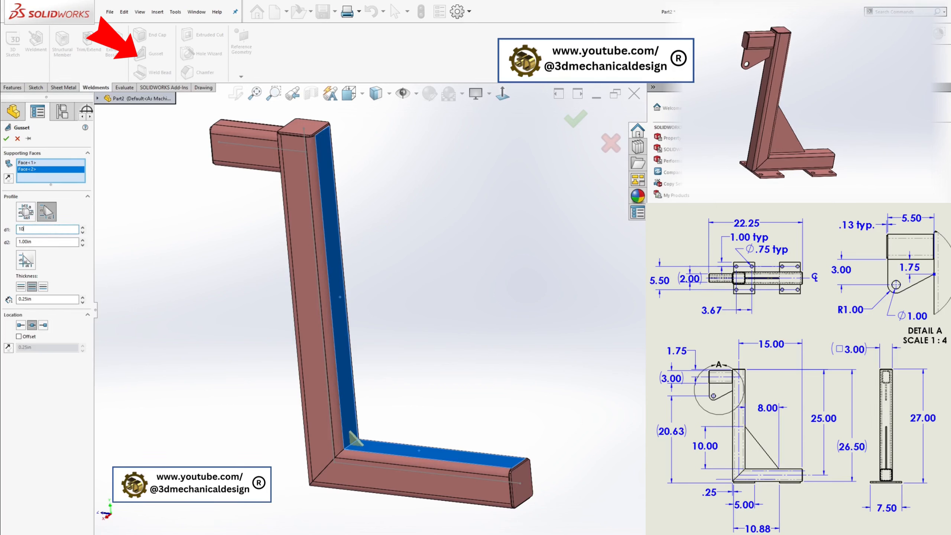
pyautogui.press('Return')
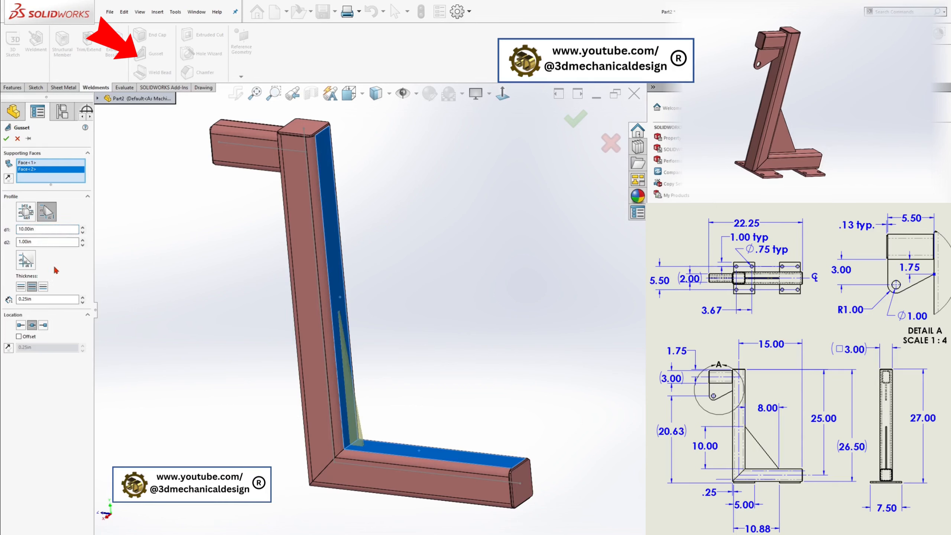
pyautogui.doubleClick(45, 243)
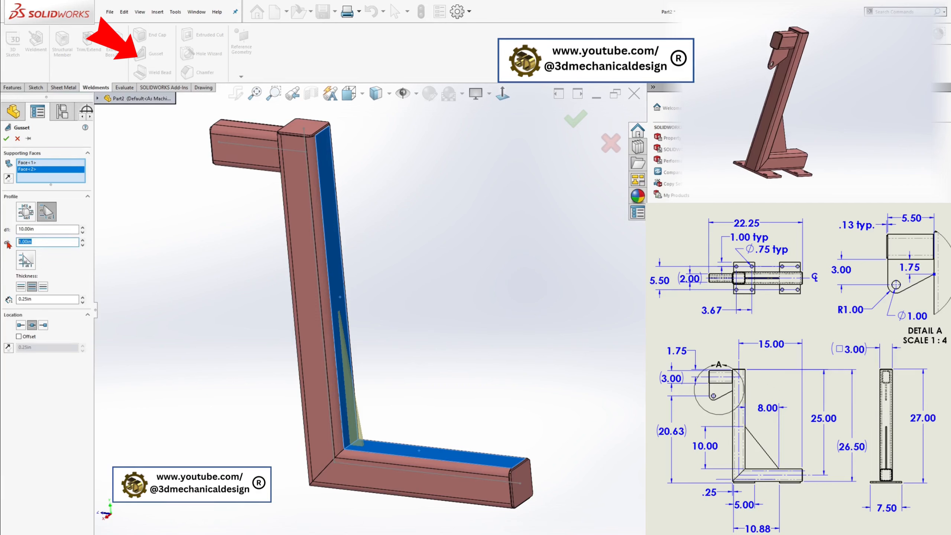
pyautogui.write('8')
pyautogui.press('Return')
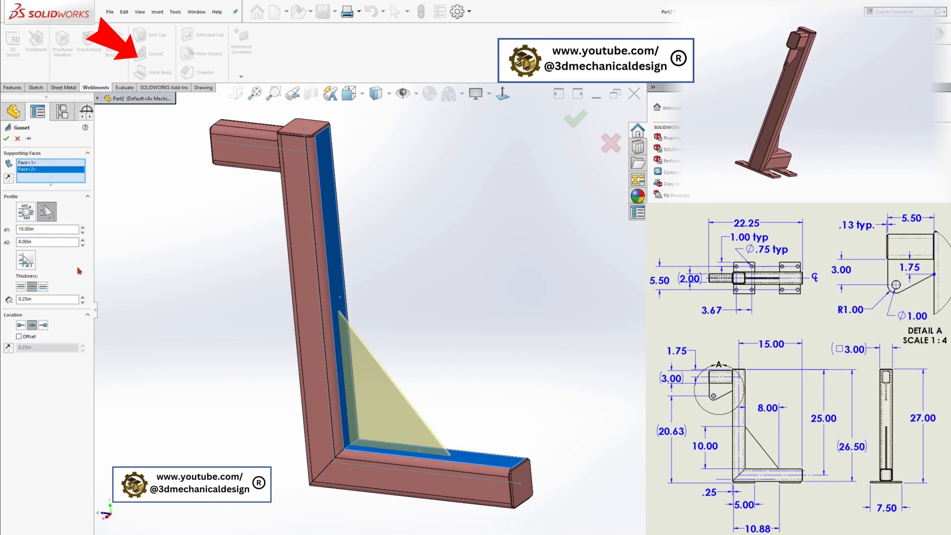
pyautogui.moveTo(492, 363); pyautogui.dragTo(511, 381, button='middle')
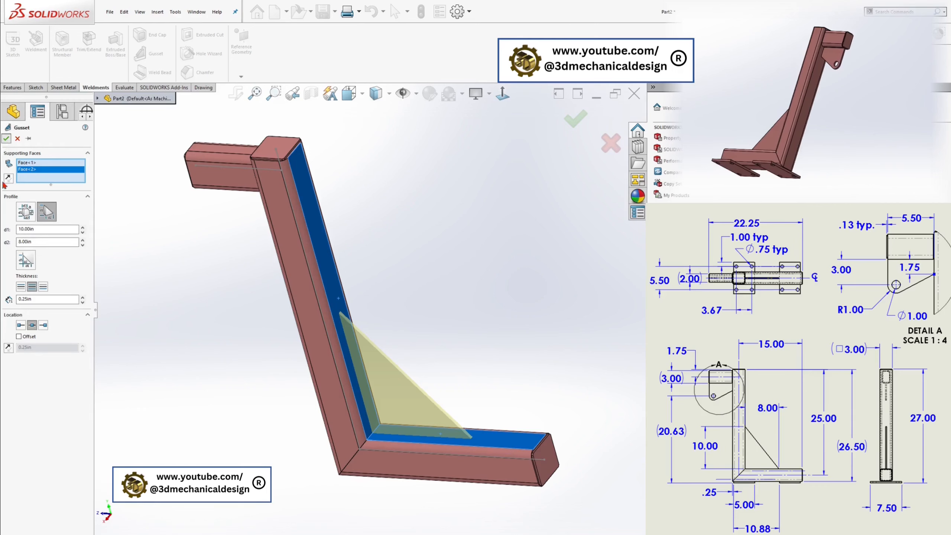
pyautogui.click(6, 139)
# Start a sketch on the underside face of the base tube, viewed straight on
pyautogui.moveTo(317, 394); pyautogui.dragTo(402, 299, button='middle')
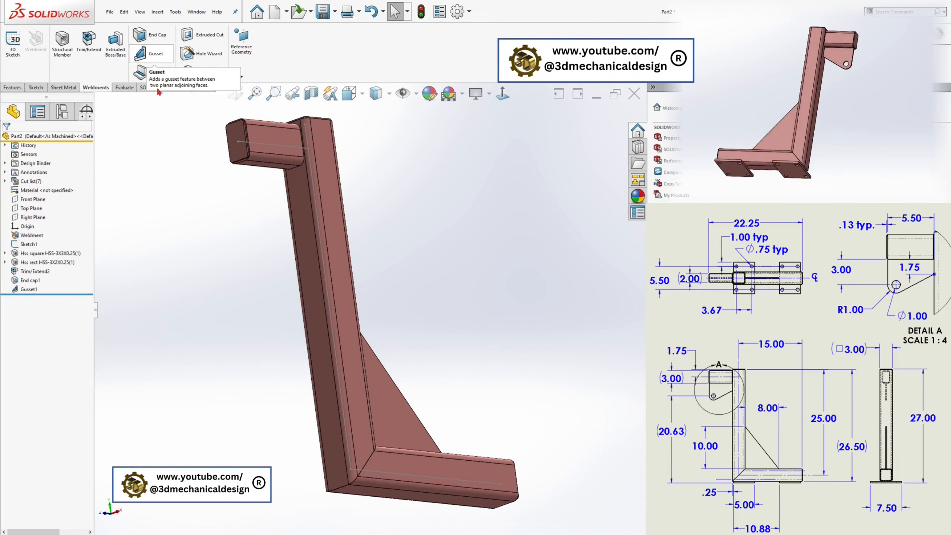
pyautogui.moveTo(284, 273); pyautogui.dragTo(254, 232, button='middle')
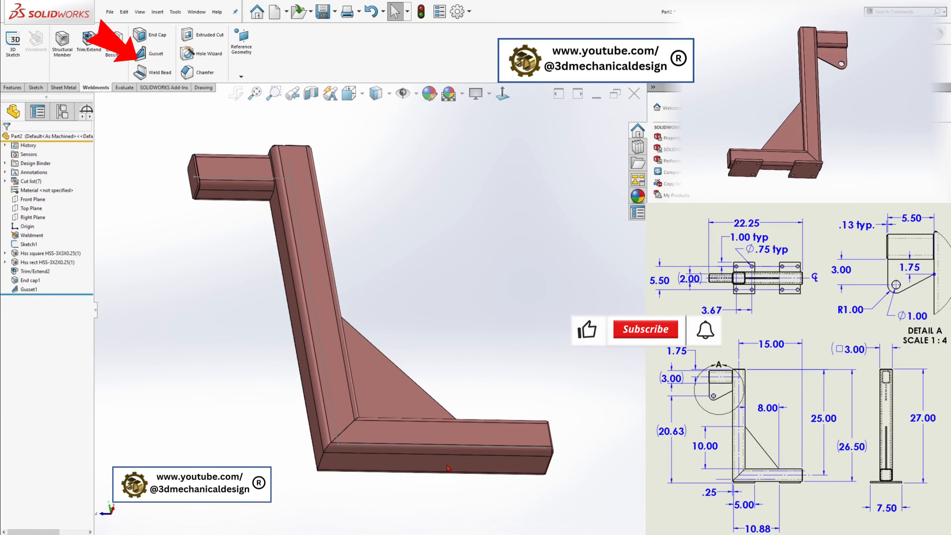
pyautogui.click(447, 467)
pyautogui.click(503, 94)
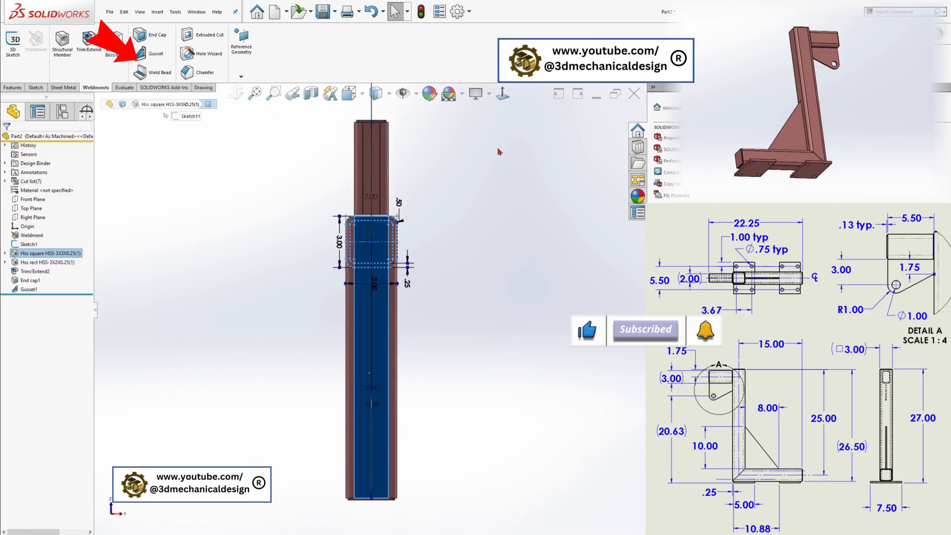
pyautogui.click(36, 87)
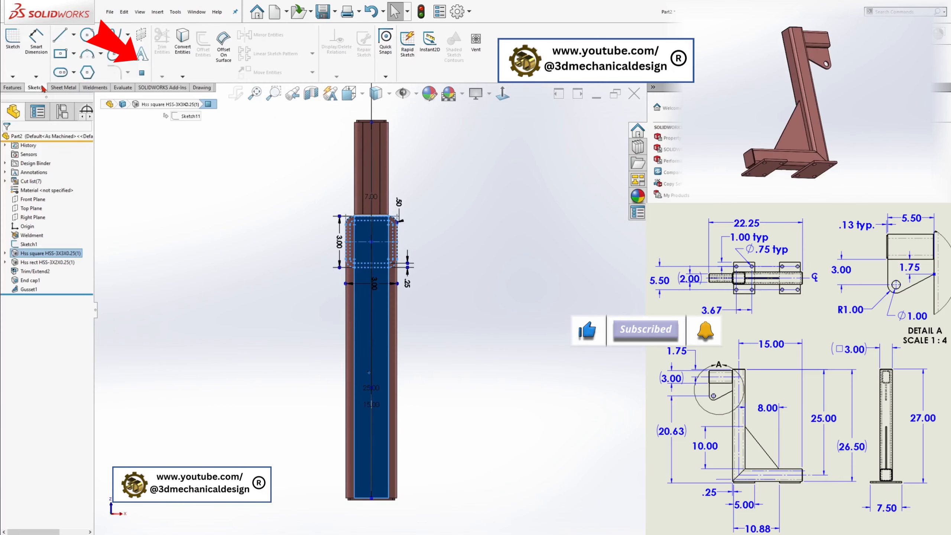
pyautogui.click(12, 38)
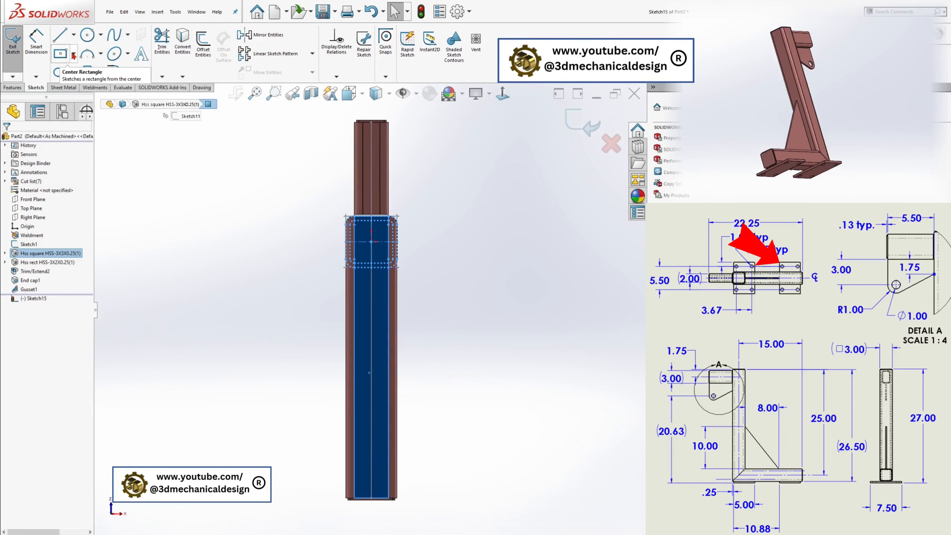
# Draw a centerline about 2.25 in long along the base tube's axis, starting at the middle of its capped end edge
pyautogui.click(74, 35)
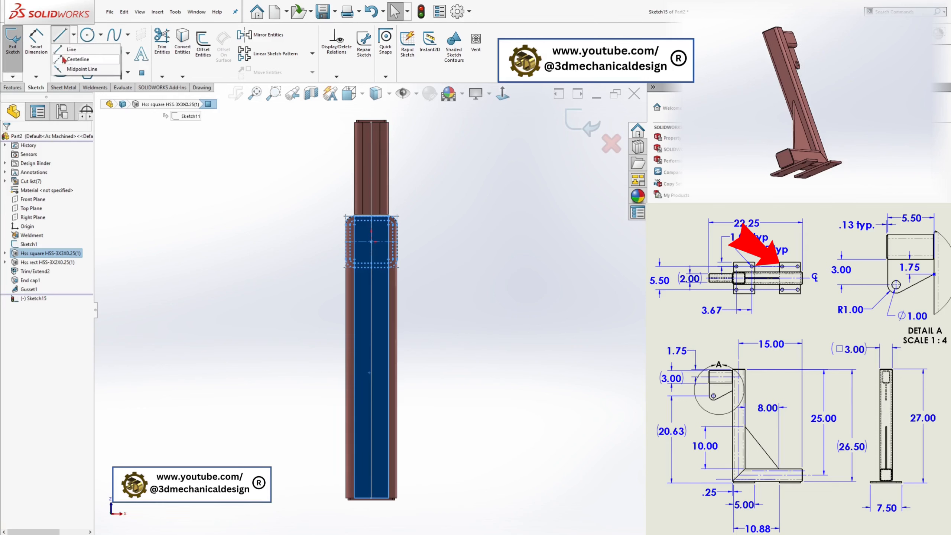
pyautogui.click(77, 59)
pyautogui.scroll(-1, 373, 494)
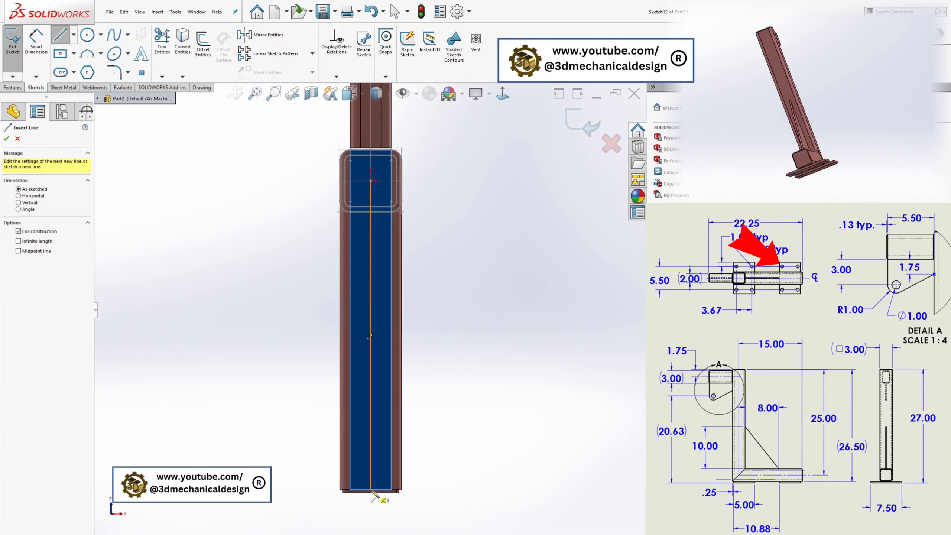
pyautogui.click(372, 492)
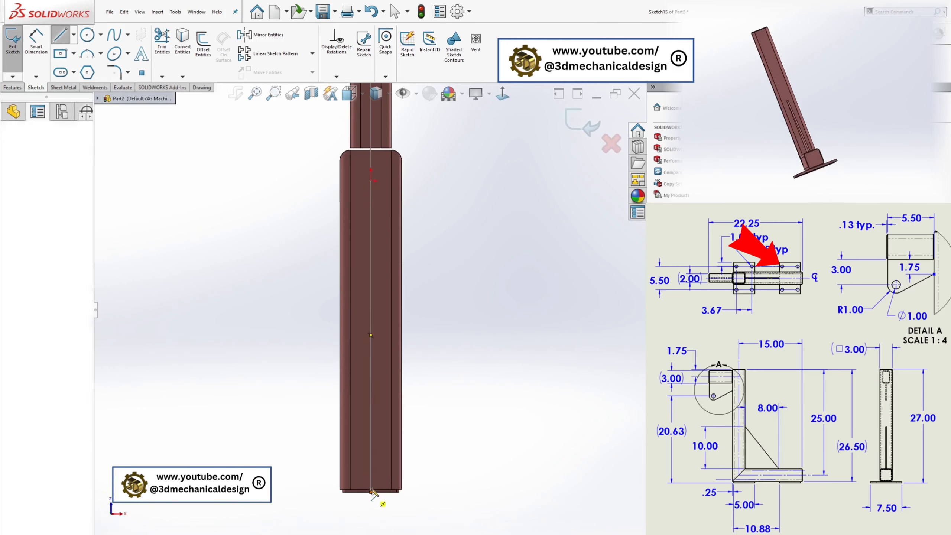
pyautogui.click(372, 446)
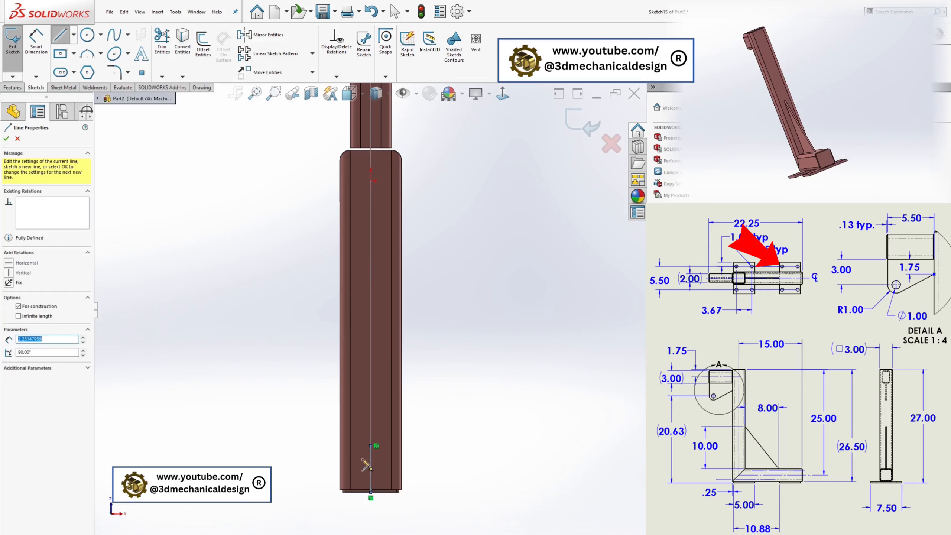
# Sketch a center rectangle about 6.46 by 4.62 in around the centerline's inner endpoint as the mounting plate outline
pyautogui.click(59, 53)
pyautogui.click(371, 445)
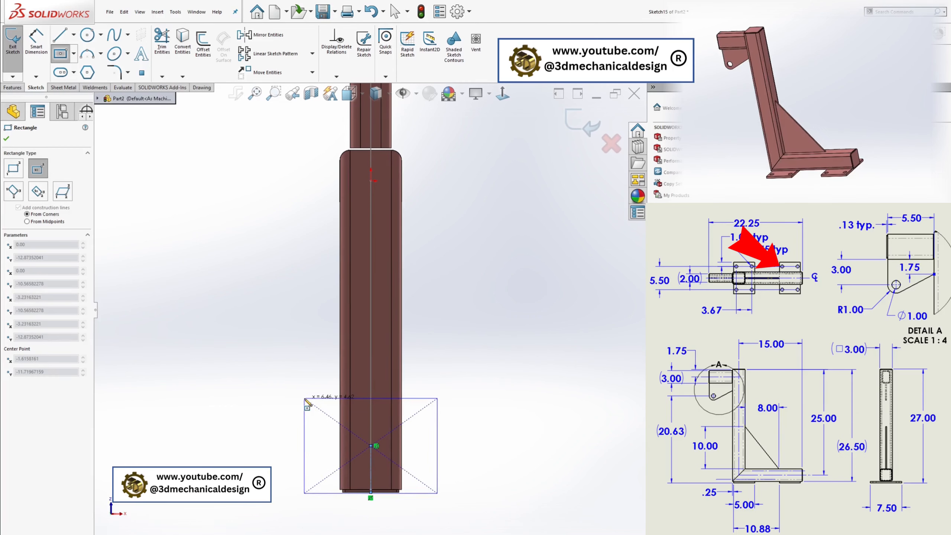
pyautogui.click(305, 398)
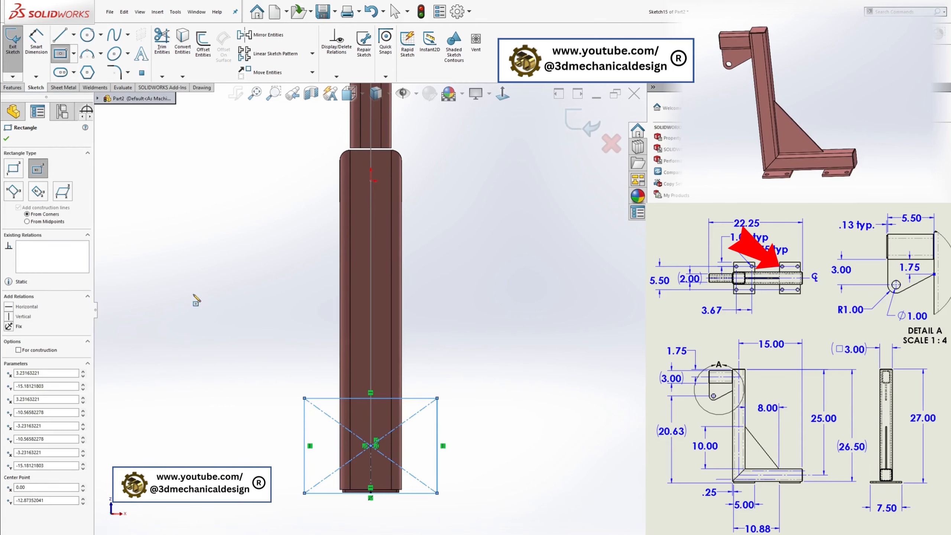
# Add a smaller concentric center rectangle, about 4.84 by 3.45 in, inside the plate outline and make it construction geometry
pyautogui.click(371, 446)
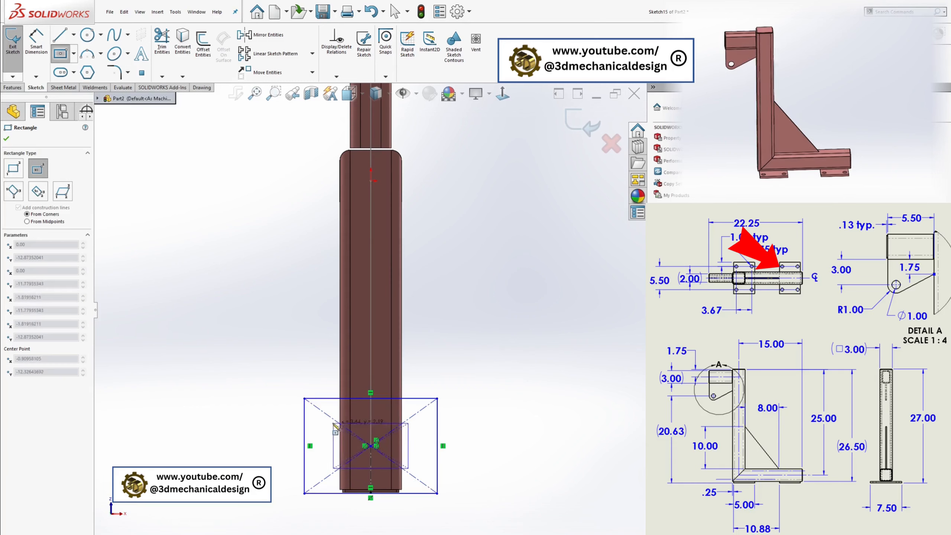
pyautogui.click(323, 415)
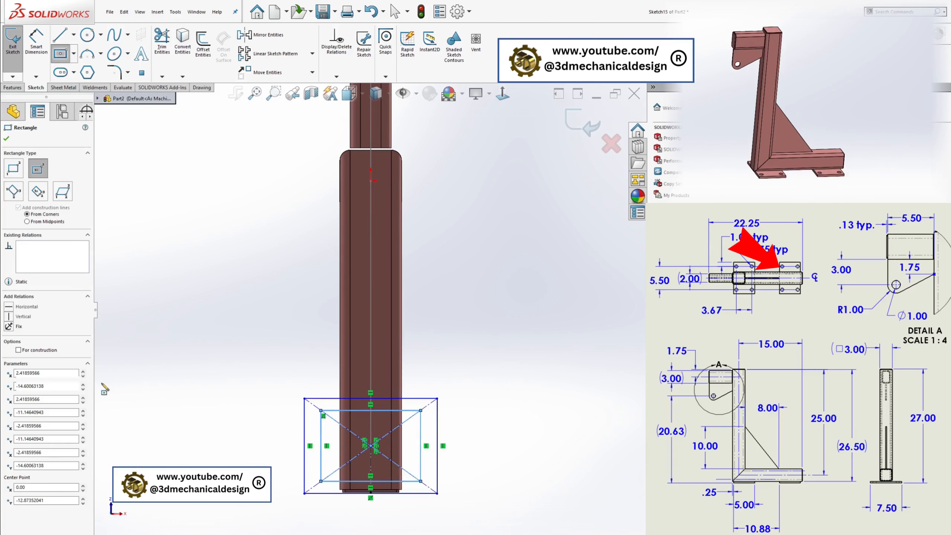
pyautogui.click(19, 350)
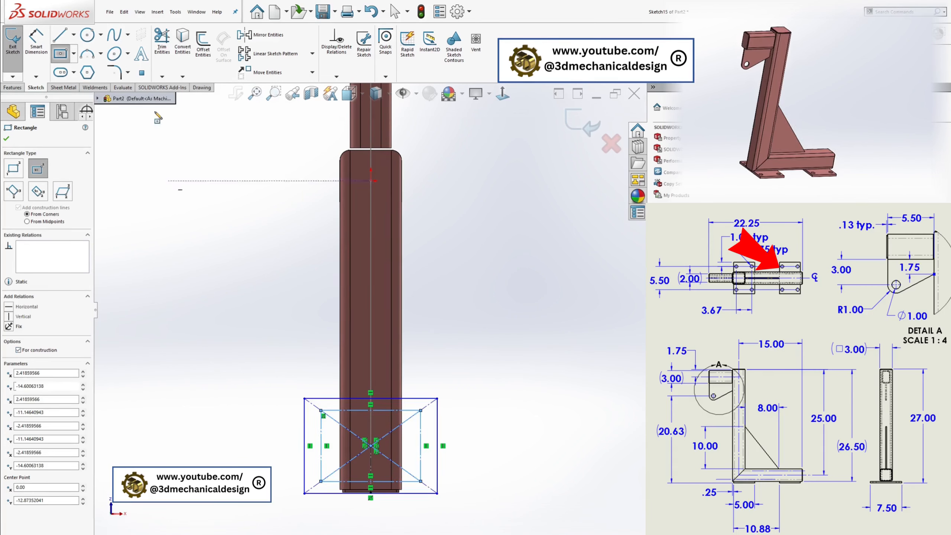
pyautogui.press('Escape')
# Draw four circles for the mounting holes, one centered on each corner of the inner construction rectangle
pyautogui.scroll(-3, 322, 406)
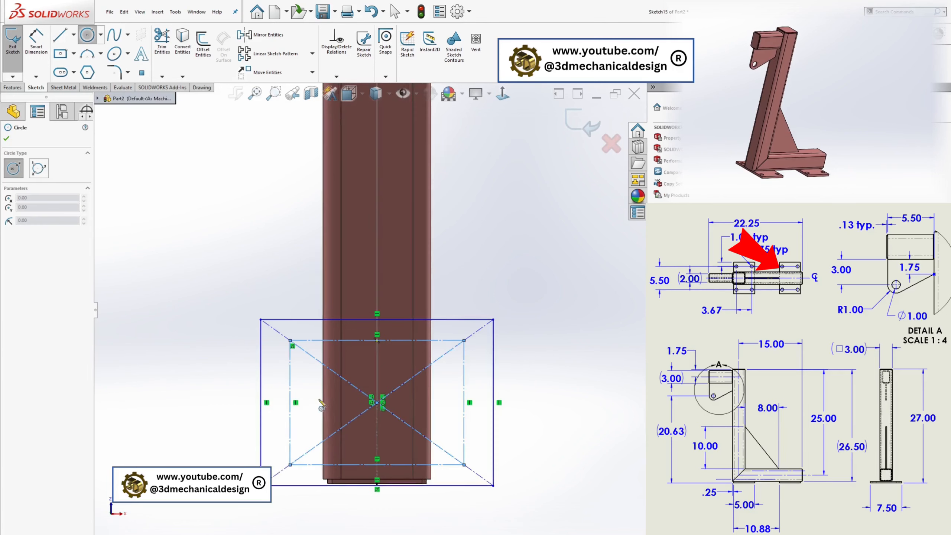
pyautogui.click(290, 341)
pyautogui.click(300, 350)
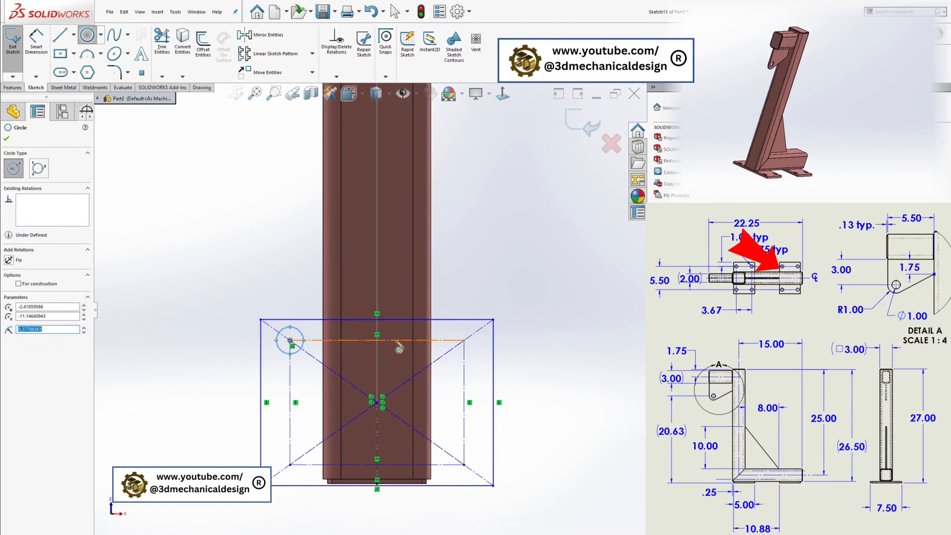
pyautogui.click(290, 463)
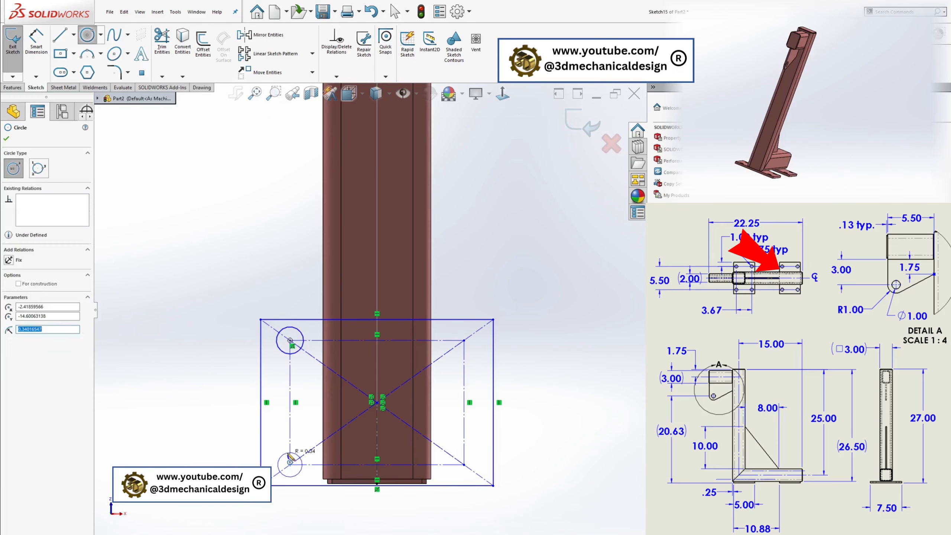
pyautogui.click(464, 340)
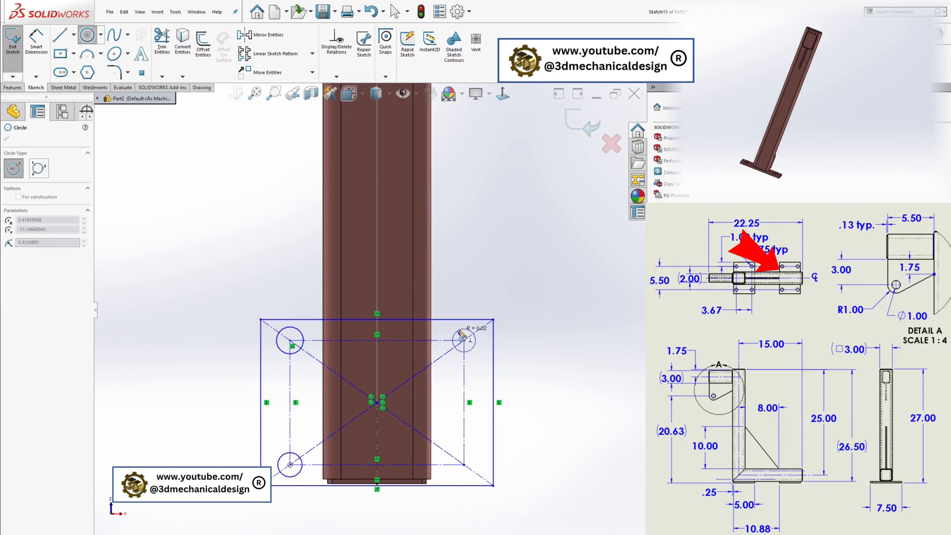
pyautogui.click(473, 348)
pyautogui.click(464, 464)
pyautogui.click(475, 476)
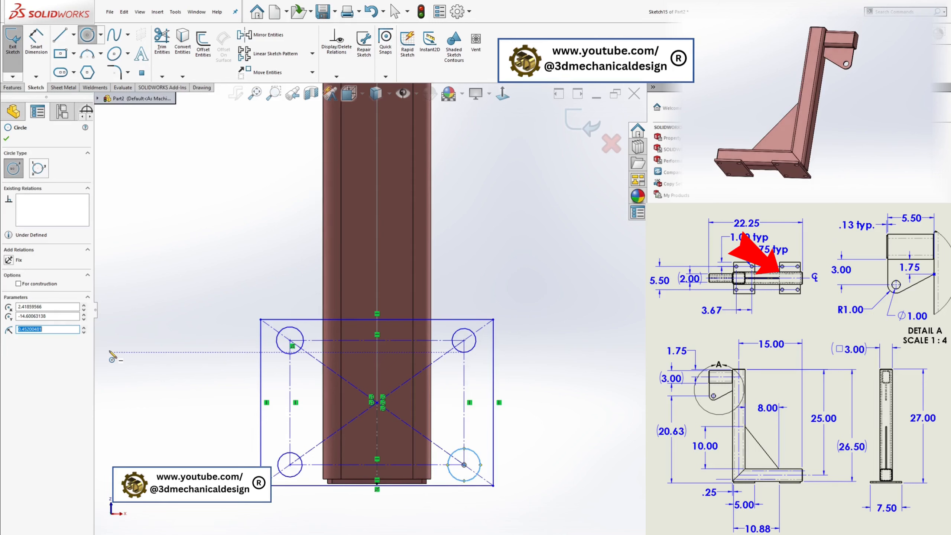
pyautogui.press('Escape')
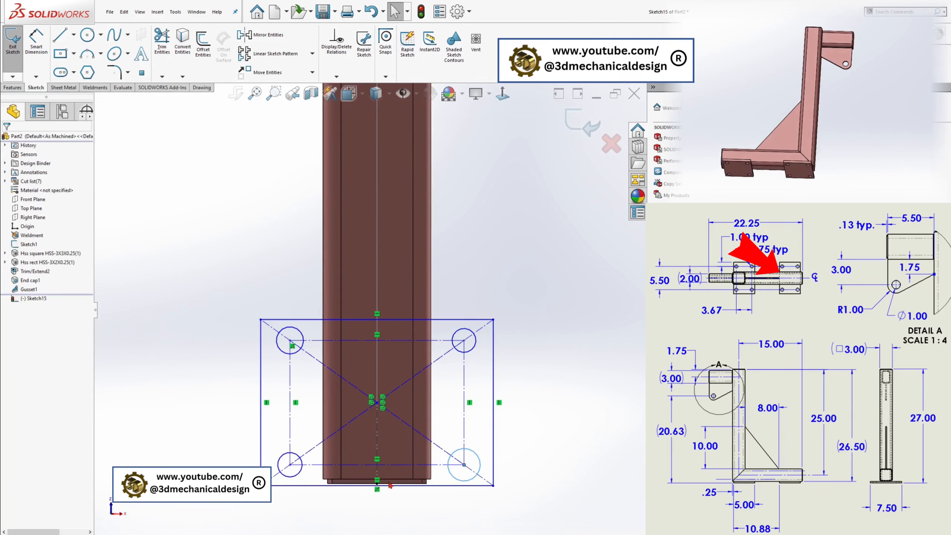
# Apply an Equal relation to the four corner hole circles
pyautogui.click(293, 330)
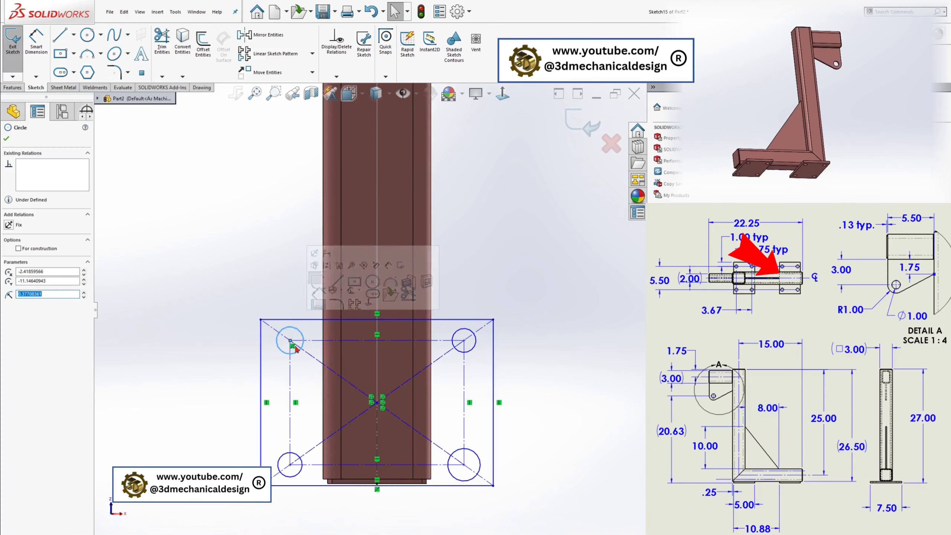
pyautogui.keyDown('ctrl'); pyautogui.click(296, 459); pyautogui.keyUp('ctrl')
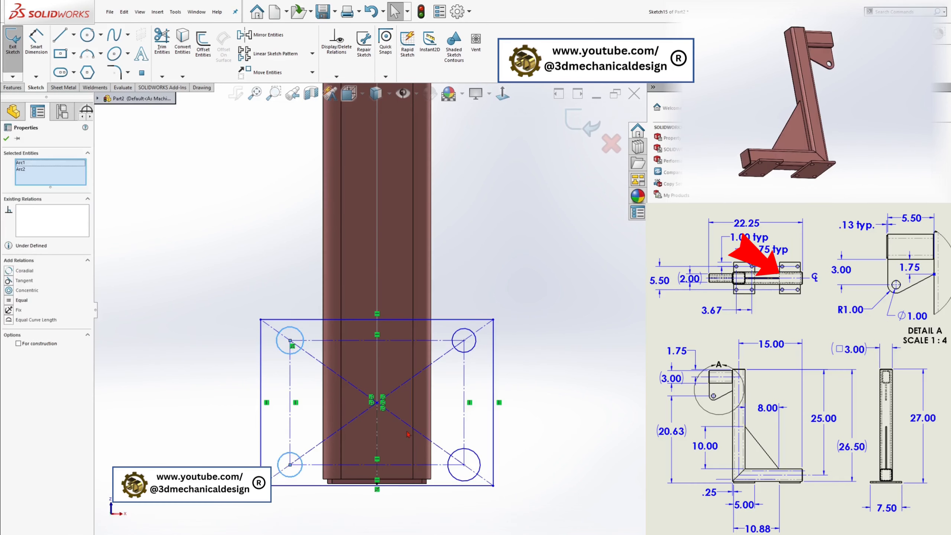
pyautogui.keyDown('ctrl'); pyautogui.click(461, 354); pyautogui.keyUp('ctrl')
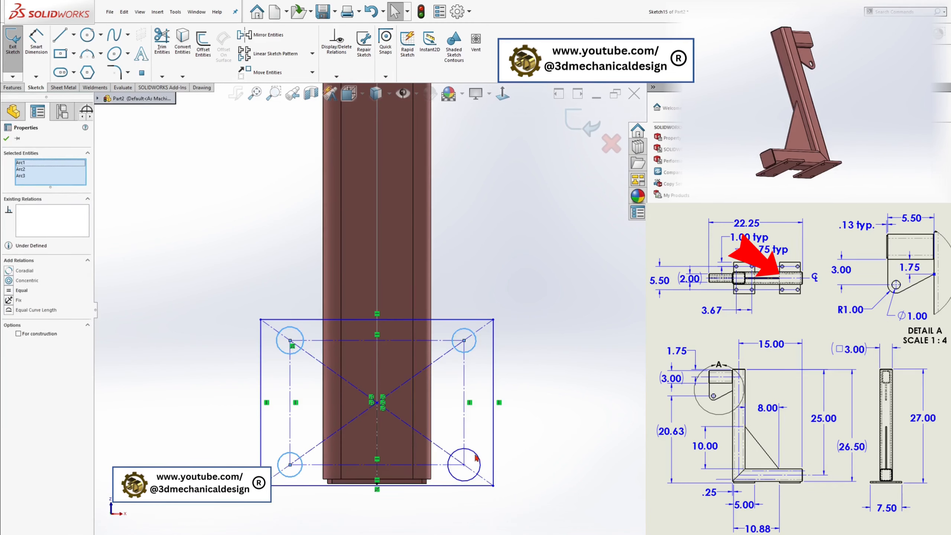
pyautogui.keyDown('ctrl'); pyautogui.click(476, 457); pyautogui.keyUp('ctrl')
pyautogui.click(13, 293)
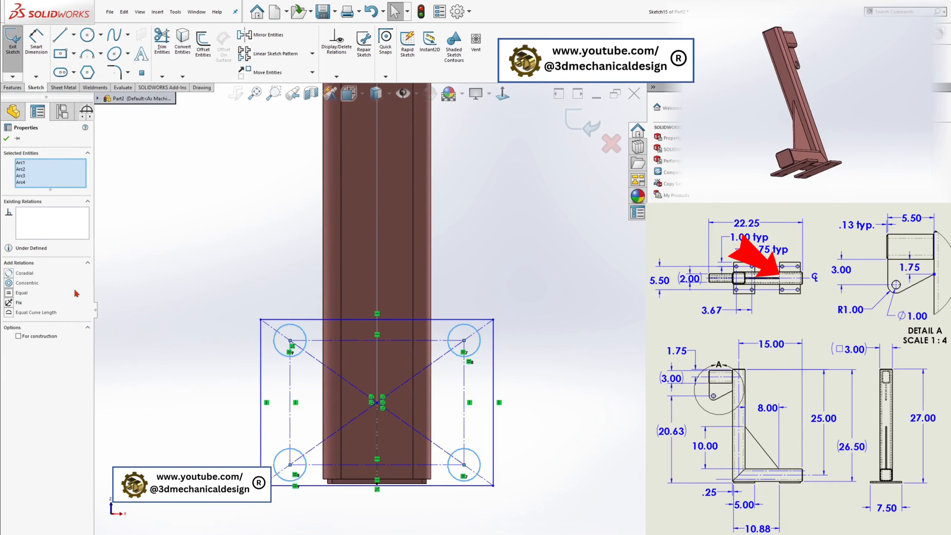
pyautogui.click(129, 283)
# Dimension one of the corner hole circles to a diameter of 0.75 in
pyautogui.click(37, 45)
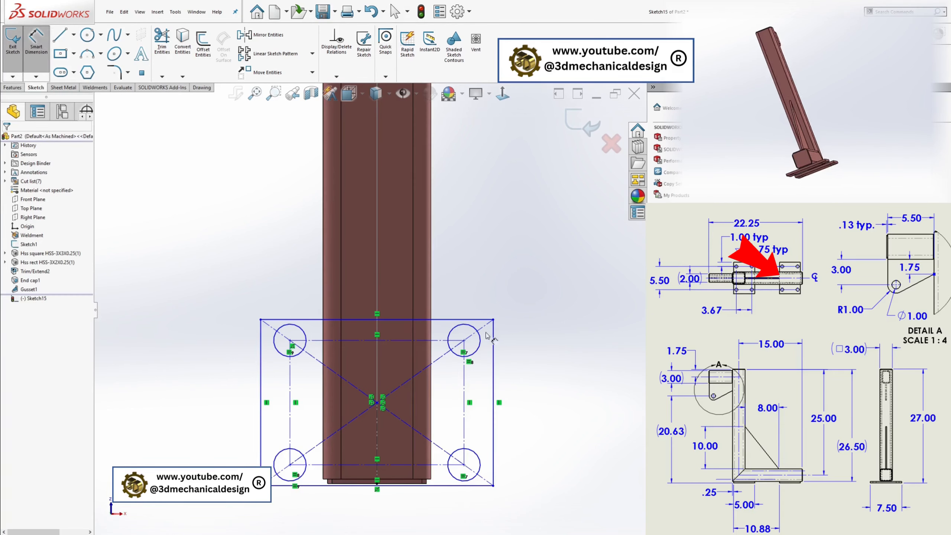
pyautogui.click(471, 329)
pyautogui.click(525, 325)
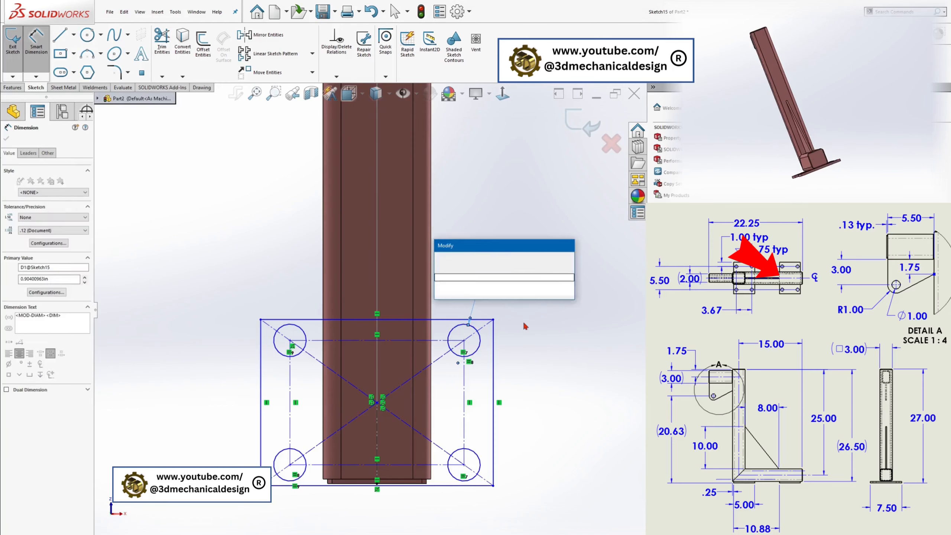
pyautogui.write('0.75')
pyautogui.press('Return')
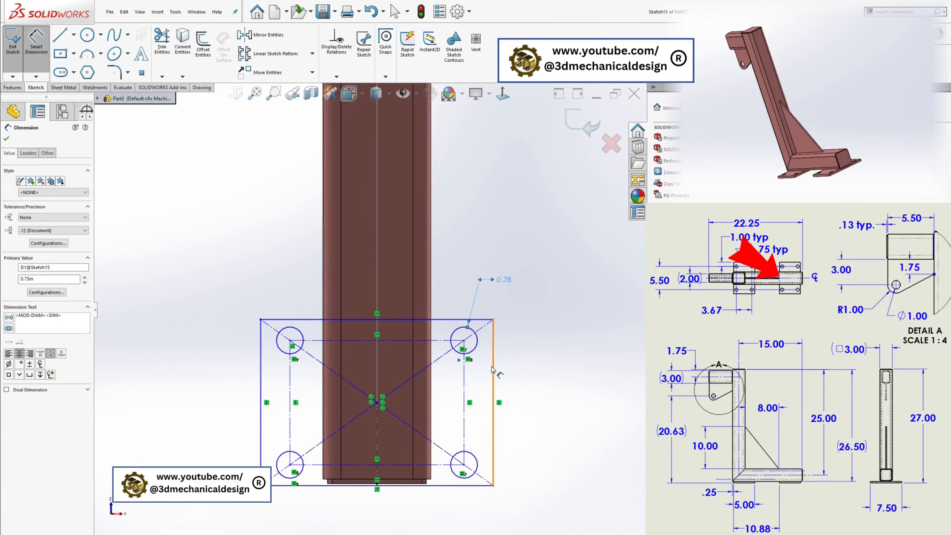
# Dimension the outer plate rectangle to 5 in along the base tube and 7.5 in across it
pyautogui.click(494, 349)
pyautogui.click(529, 372)
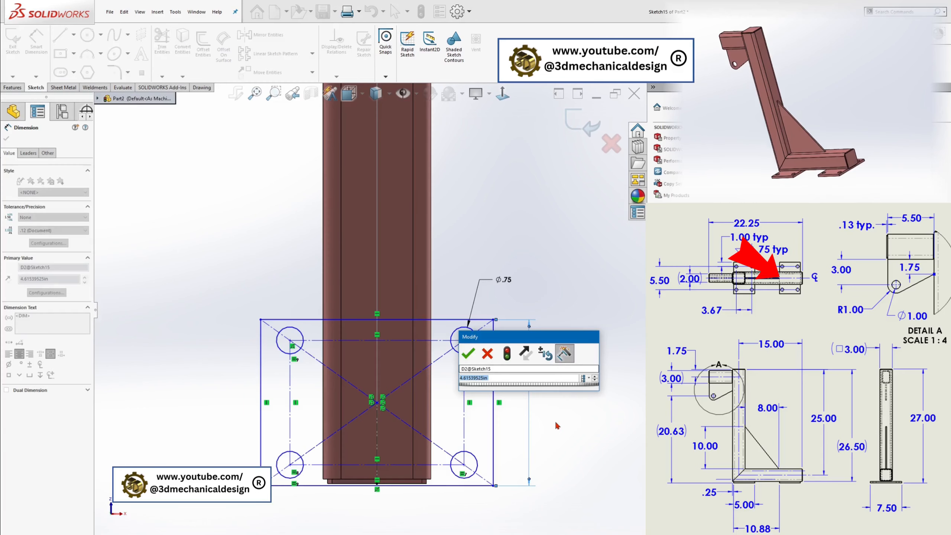
pyautogui.write('5')
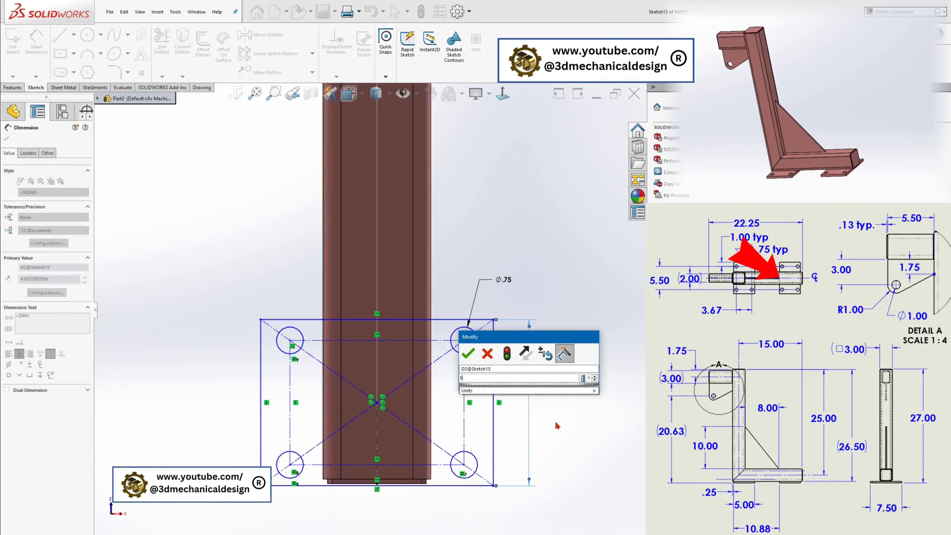
pyautogui.press('Return')
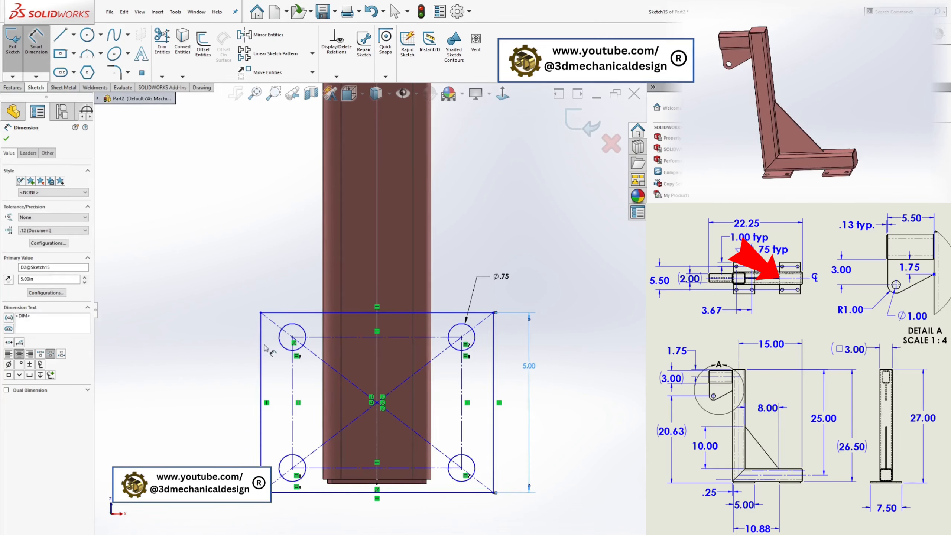
pyautogui.click(405, 313)
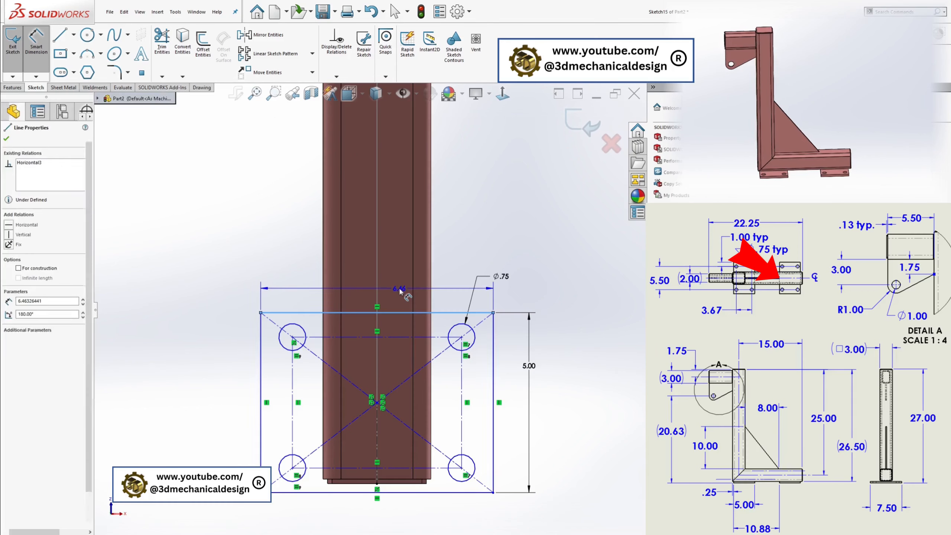
pyautogui.click(399, 292)
pyautogui.write('7.5')
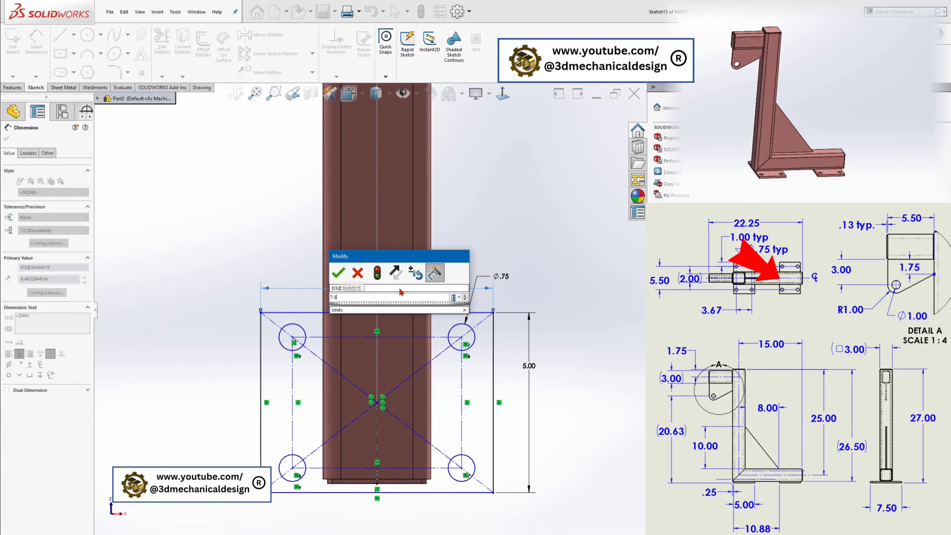
pyautogui.press('Return')
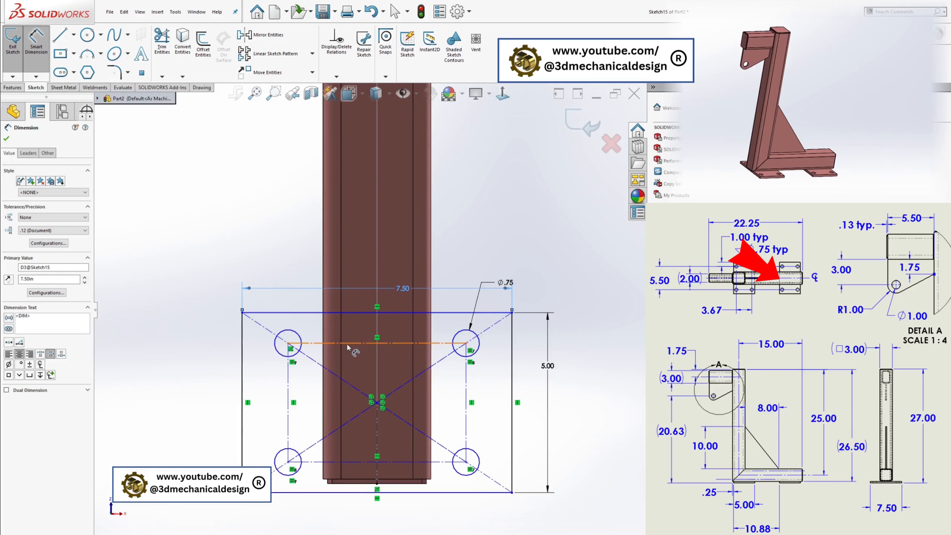
# Dimension the hole-center spacing across the base tube to 5.5 in using the inner construction rectangle's edge
pyautogui.click(347, 341)
pyautogui.click(363, 258)
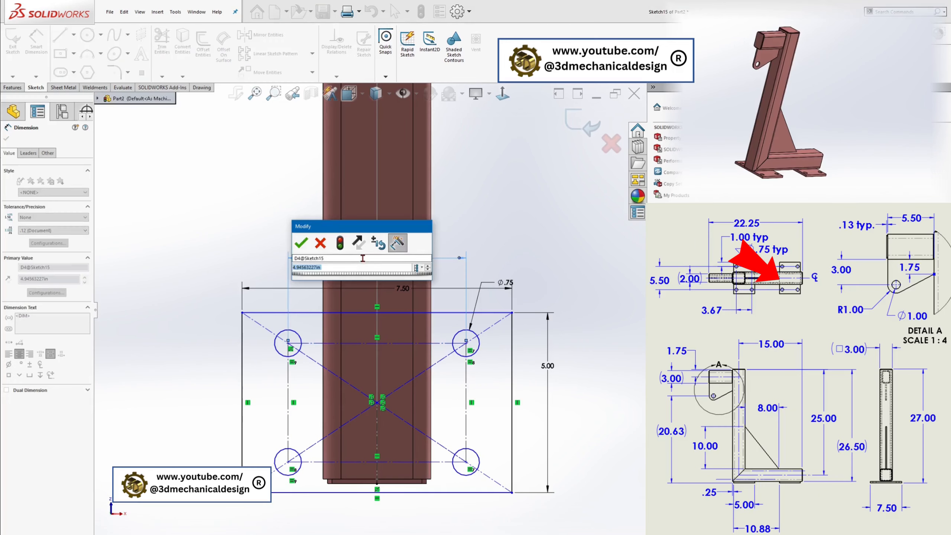
pyautogui.write('6.5')
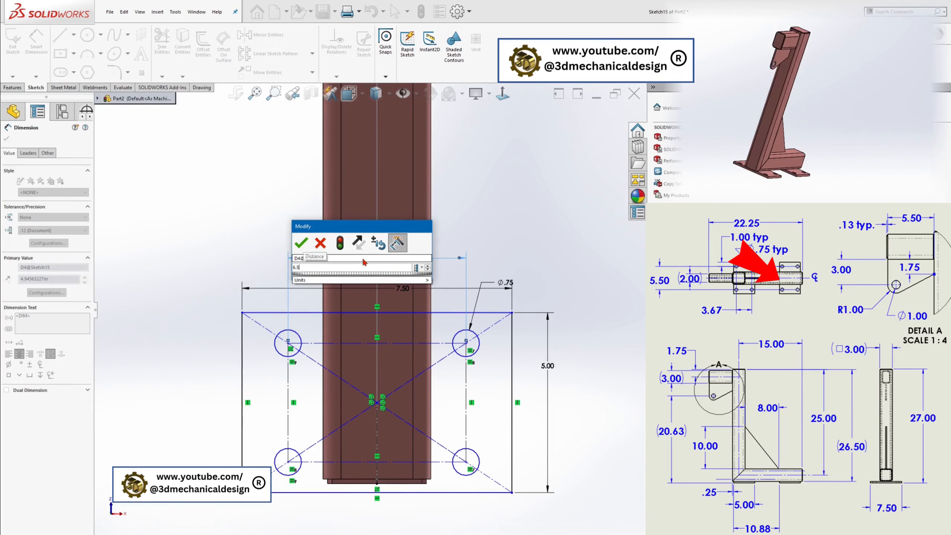
pyautogui.press('Return')
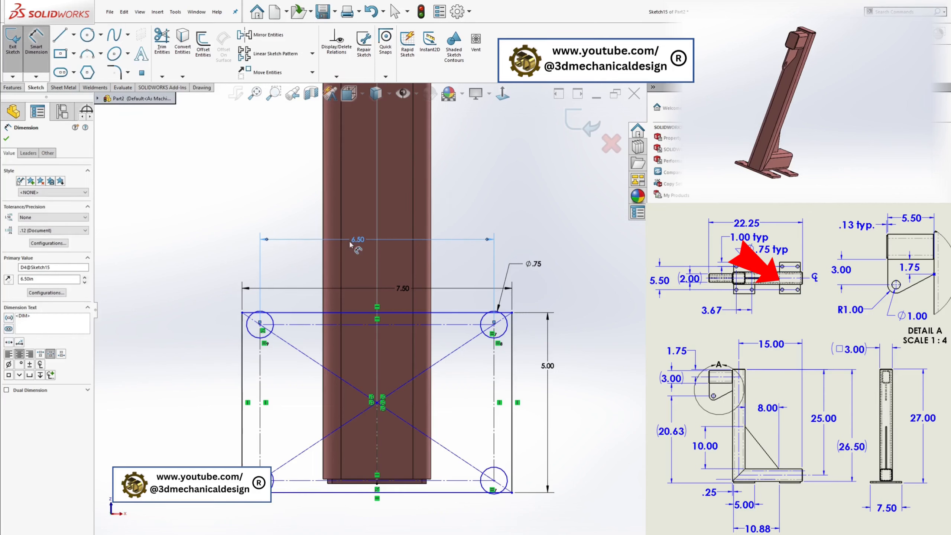
pyautogui.doubleClick(349, 240)
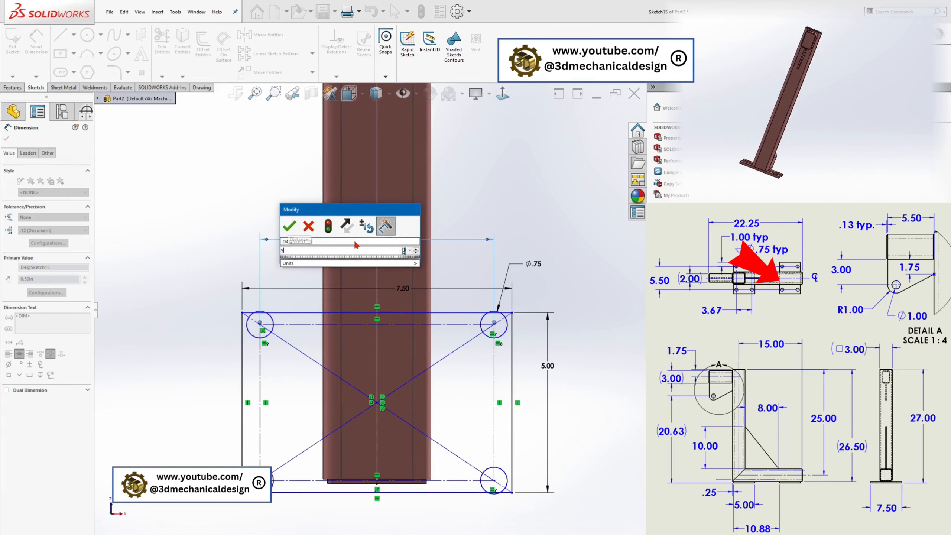
pyautogui.write('5.5')
pyautogui.press('Return')
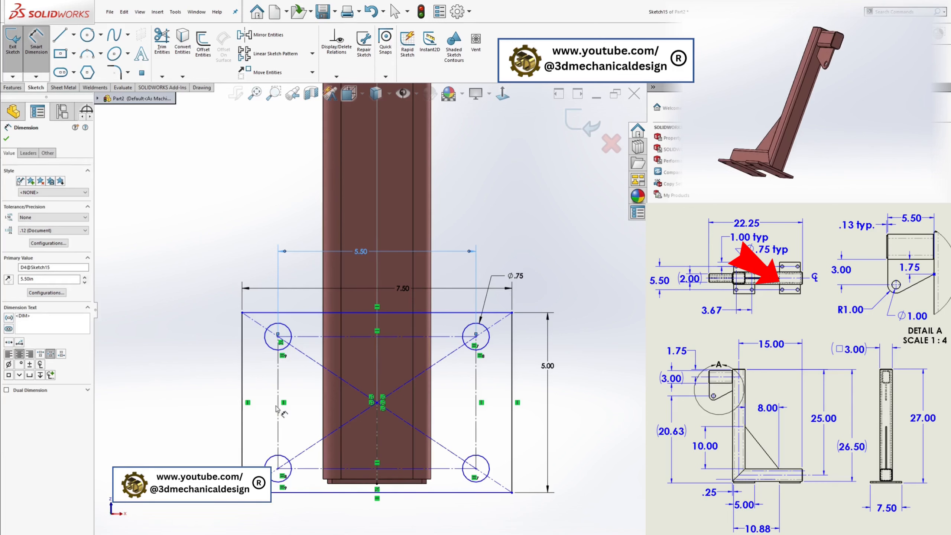
# Move the plate profile inward past the tube's end and dimension its outer edge 0.375 in from the tube's end edge
pyautogui.press('Escape')
pyautogui.click(431, 493)
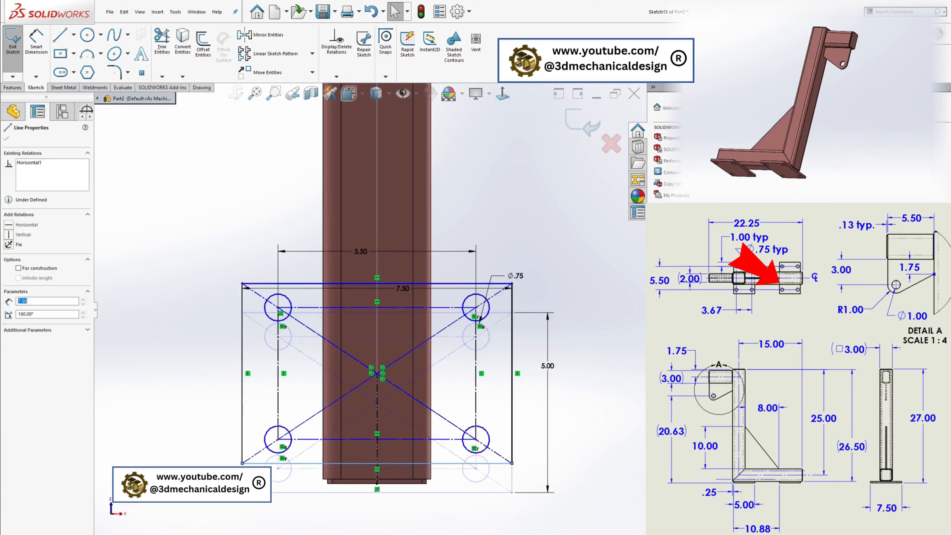
pyautogui.click(43, 42)
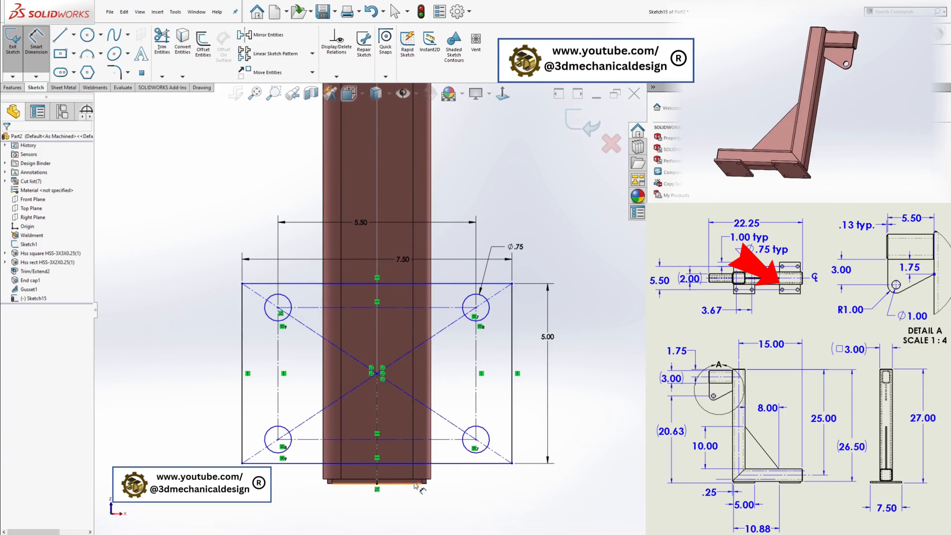
pyautogui.click(389, 480)
pyautogui.click(434, 463)
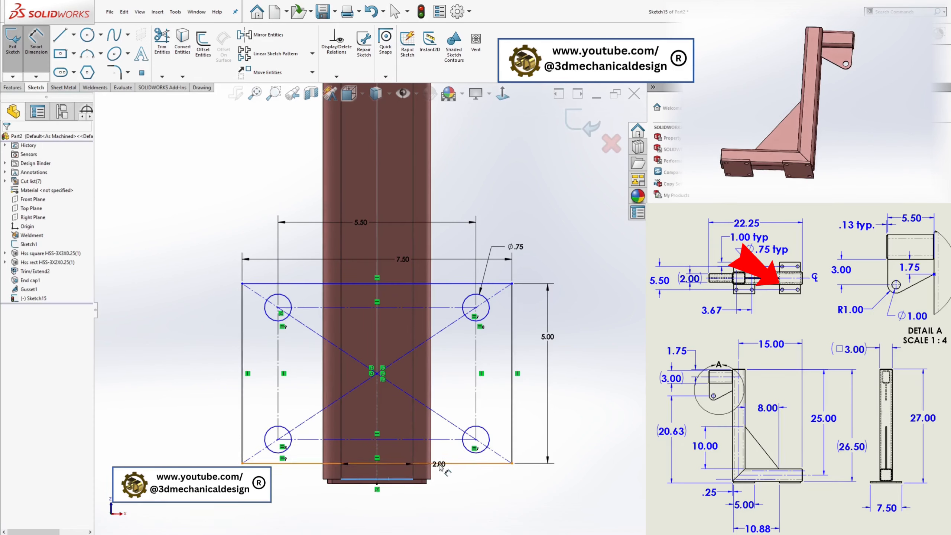
pyautogui.click(451, 478)
pyautogui.write('0.375')
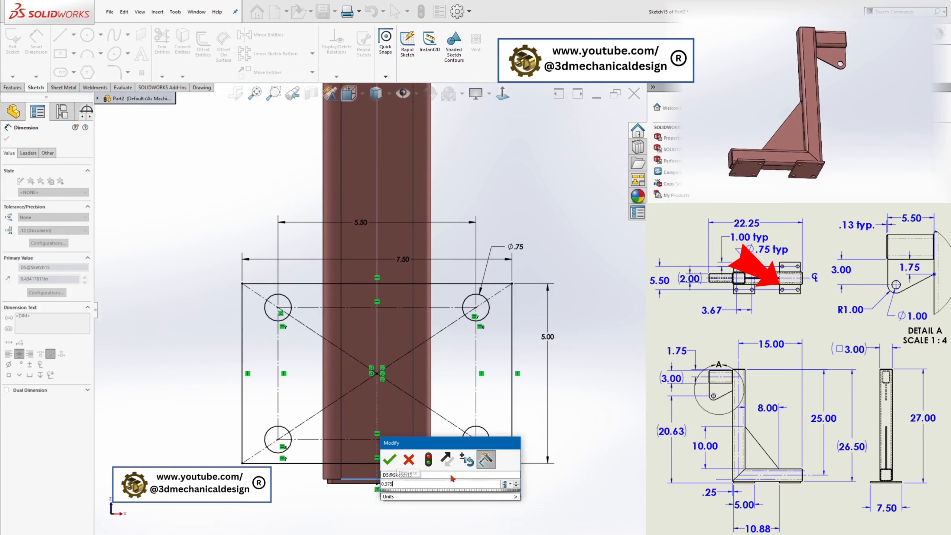
pyautogui.press('Return')
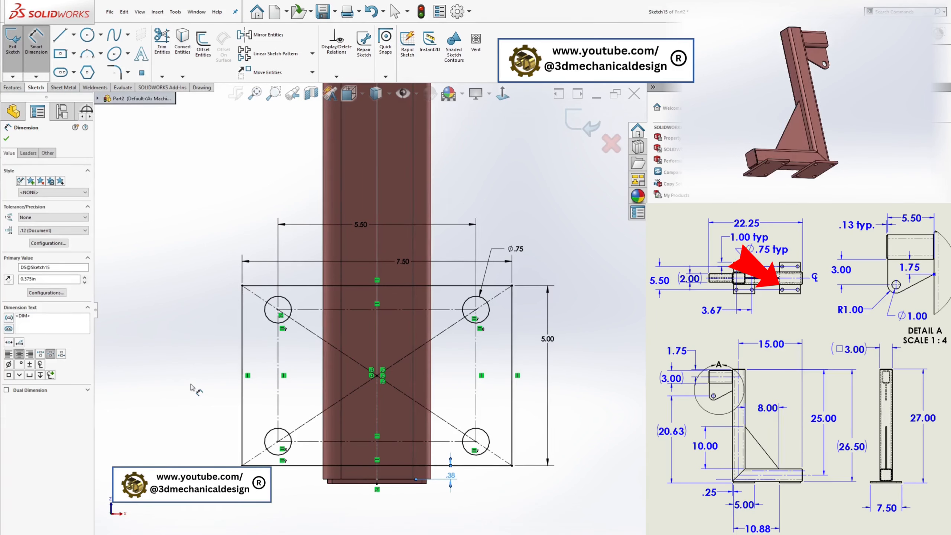
# Extrude the drilled plate profile 0.375 in as a separate body, without merging it
pyautogui.click(12, 87)
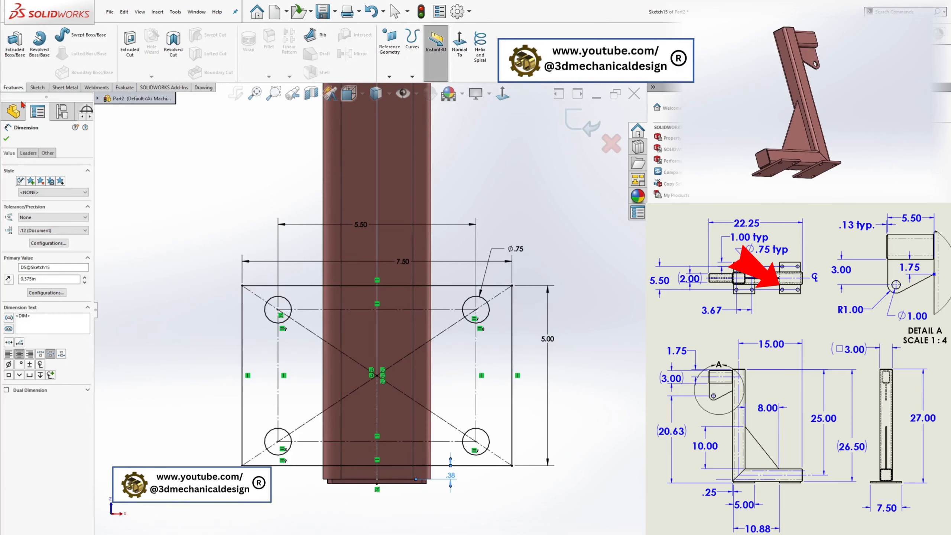
pyautogui.click(14, 42)
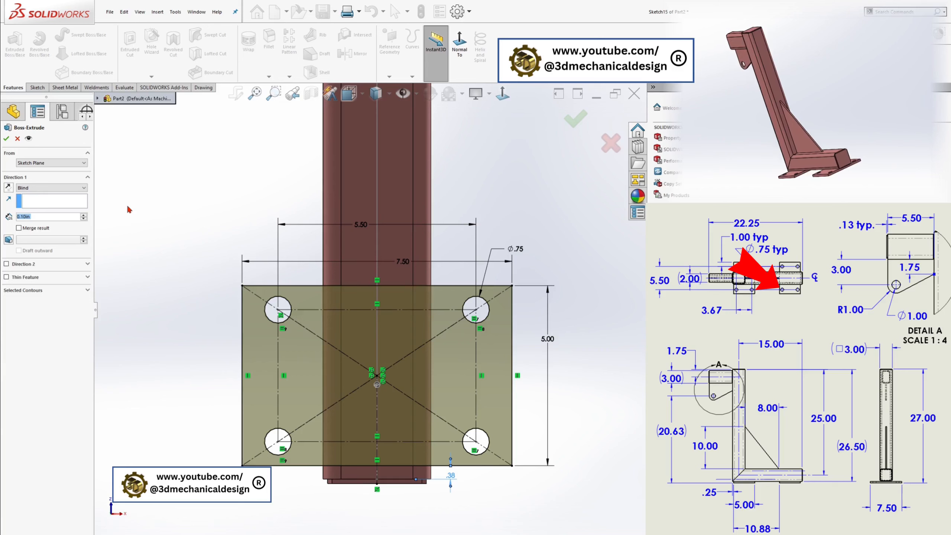
pyautogui.write('.375')
pyautogui.press('Return')
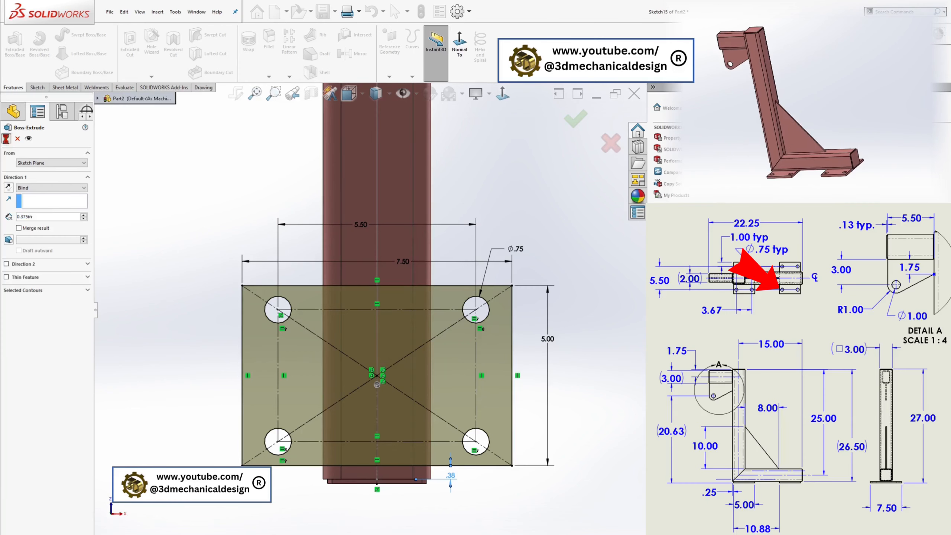
pyautogui.click(6, 139)
# Check the distance between the plate's inner side face and the outer face of the upright tube
pyautogui.moveTo(322, 277); pyautogui.dragTo(340, 175, button='middle')
pyautogui.click(328, 314)
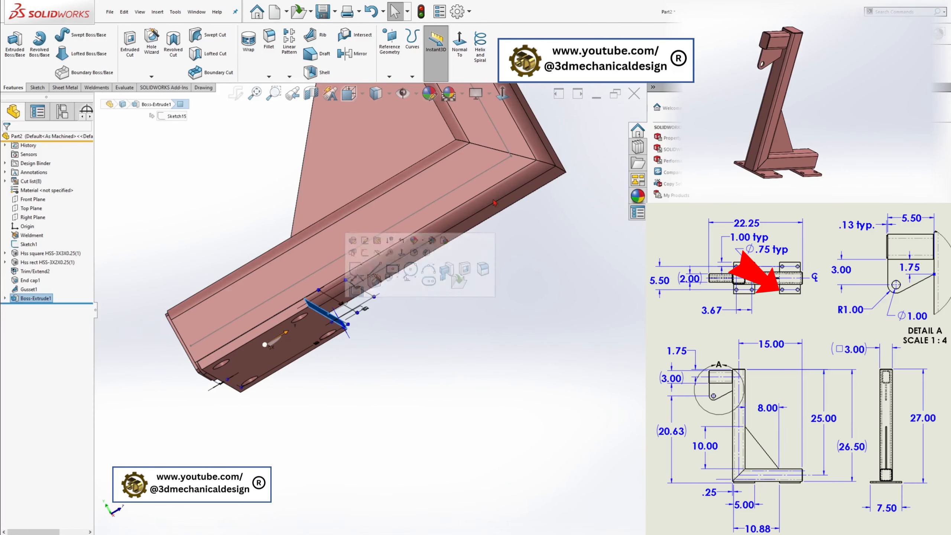
pyautogui.keyDown('ctrl'); pyautogui.click(552, 149); pyautogui.keyUp('ctrl')
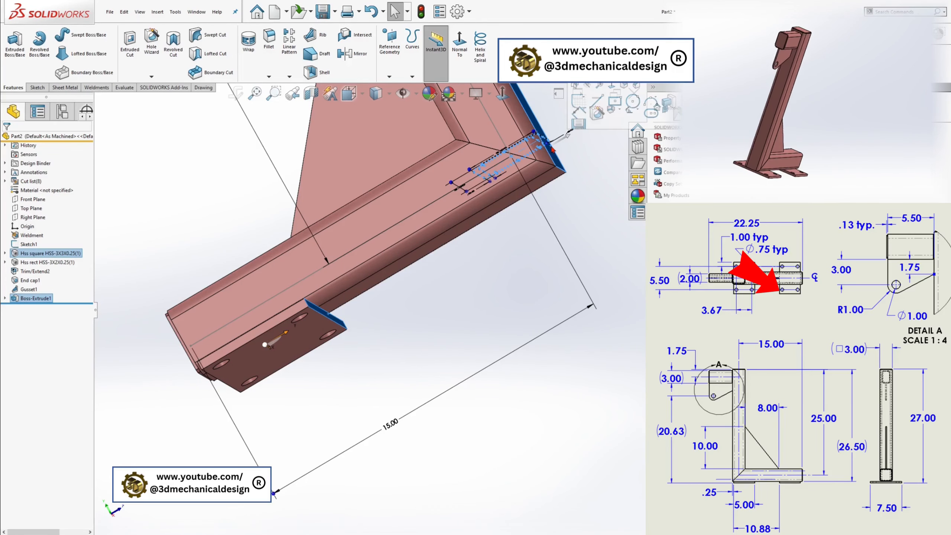
pyautogui.click(436, 478)
# Start a linear pattern of the mounting plate body, using the base tube's sketch line as the direction
pyautogui.scroll(2, 349, 237)
pyautogui.moveTo(350, 240); pyautogui.dragTo(337, 209, button='middle')
pyautogui.click(289, 77)
pyautogui.click(303, 88)
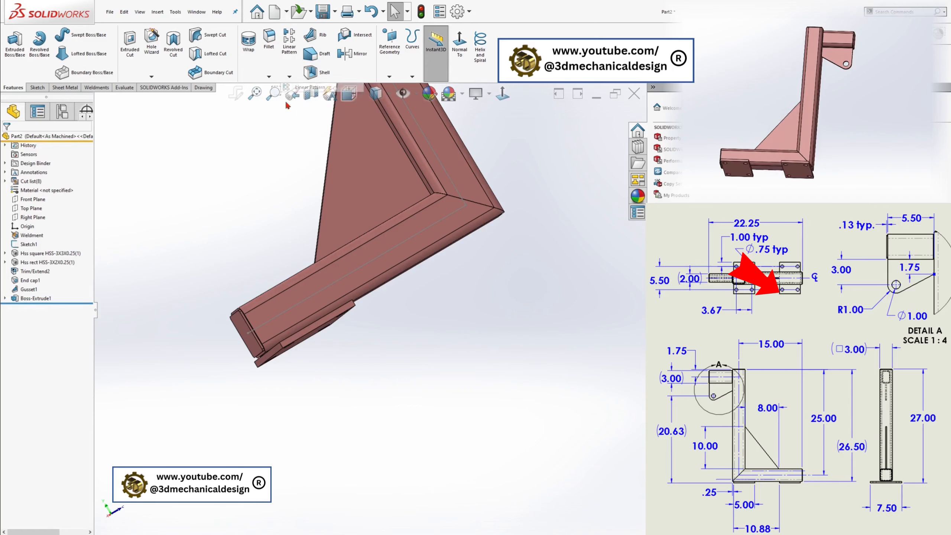
pyautogui.click(7, 367)
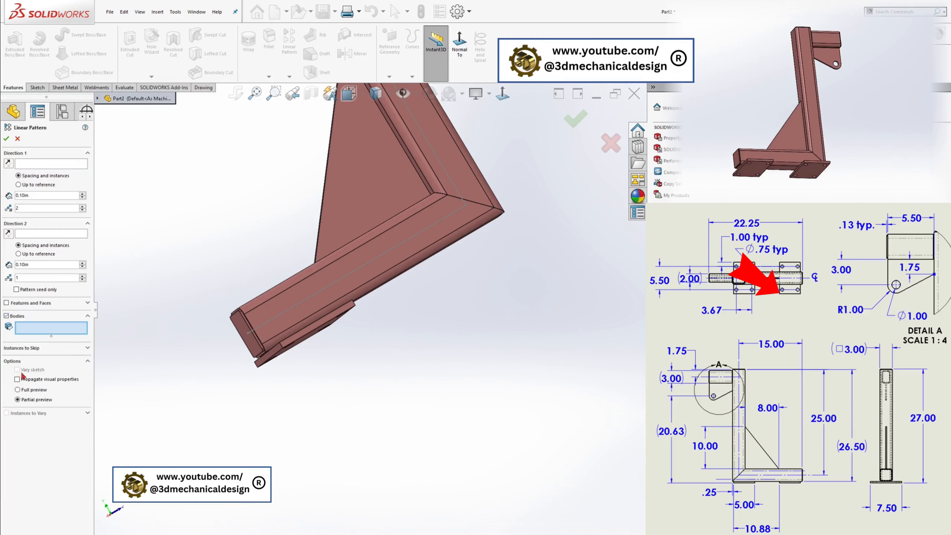
pyautogui.click(294, 344)
pyautogui.click(51, 164)
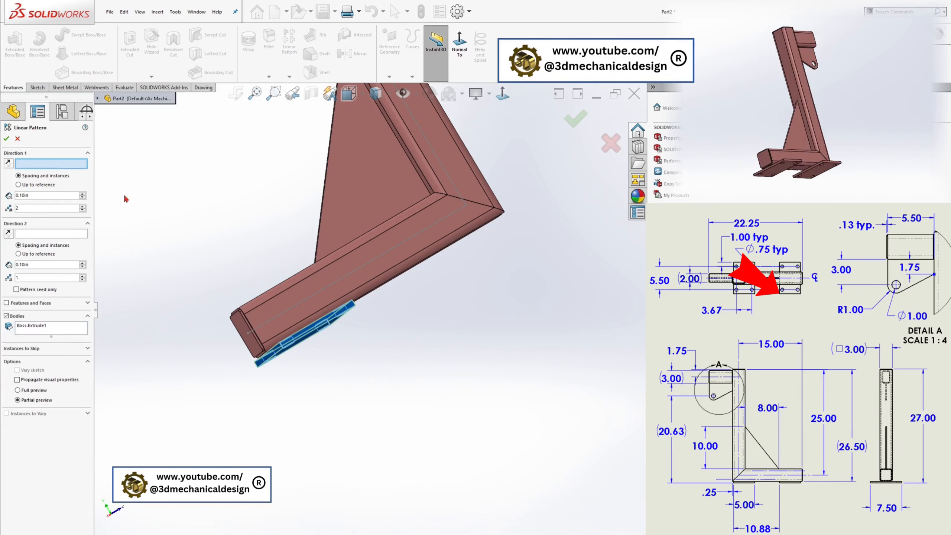
pyautogui.click(338, 281)
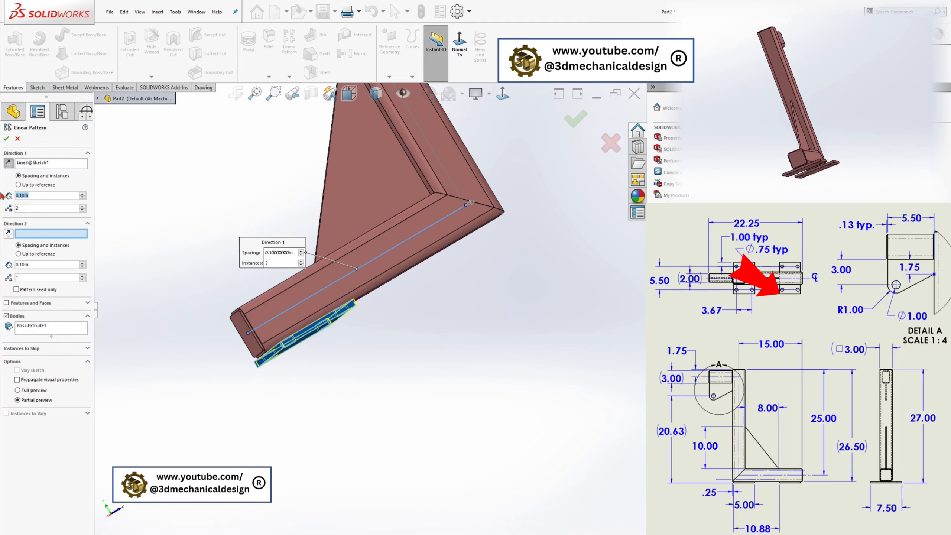
# Set the pattern spacing to 11-0.125 in (10.875 in) with 2 instances and finish the plate pattern
pyautogui.write('11')
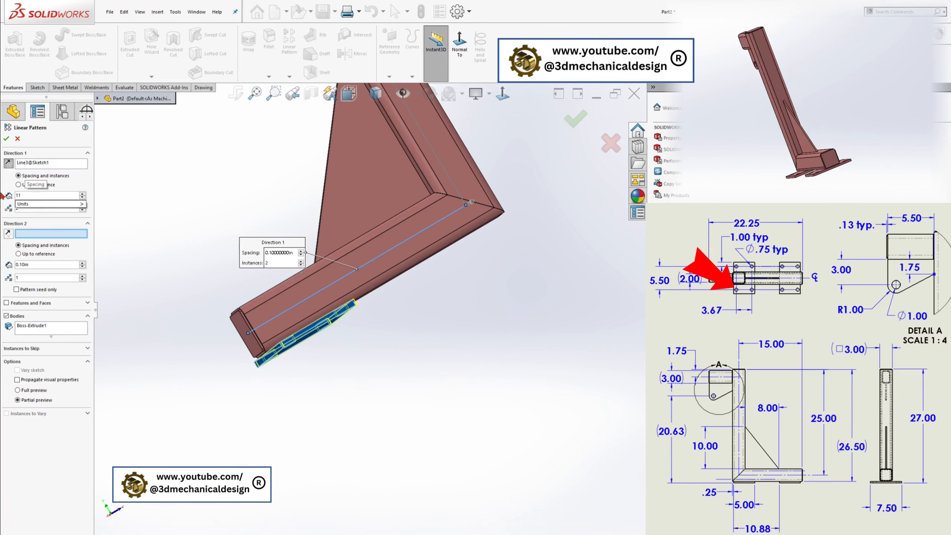
pyautogui.write('-0.125')
pyautogui.press('Return')
pyautogui.moveTo(392, 149); pyautogui.dragTo(339, 130, button='middle')
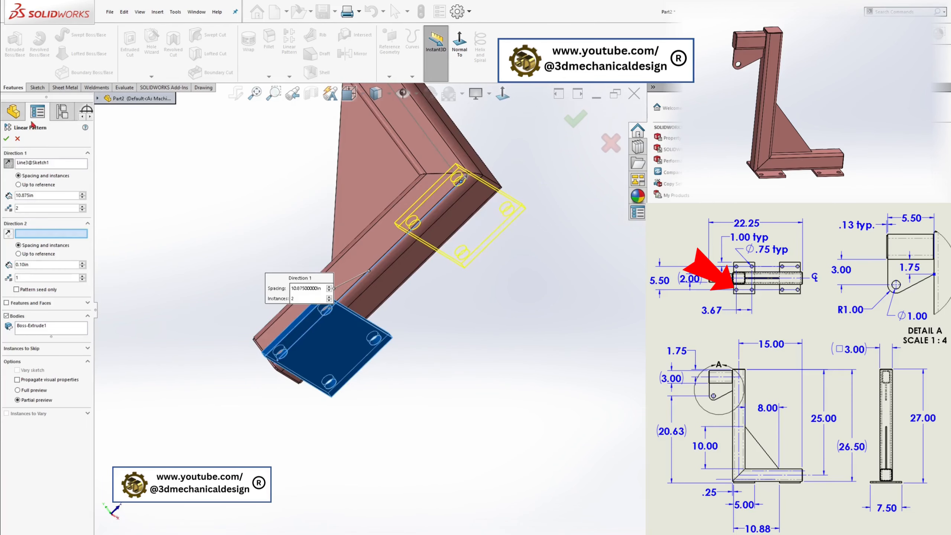
pyautogui.click(6, 139)
# Open a new sketch on the Right Plane, viewed normal to the plane
pyautogui.moveTo(375, 195); pyautogui.dragTo(337, 248, button='middle')
pyautogui.scroll(3, 378, 269)
pyautogui.scroll(-2, 224, 135)
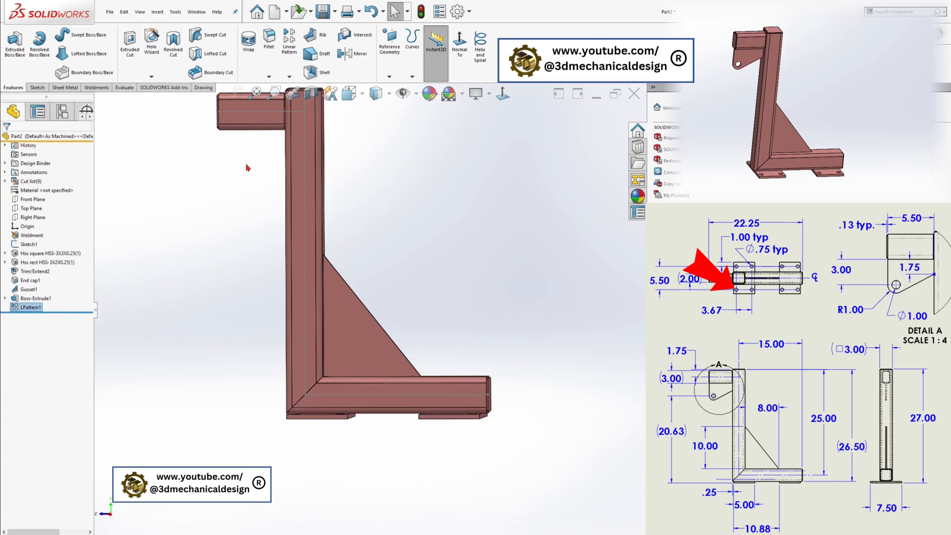
pyautogui.click(32, 218)
pyautogui.click(502, 93)
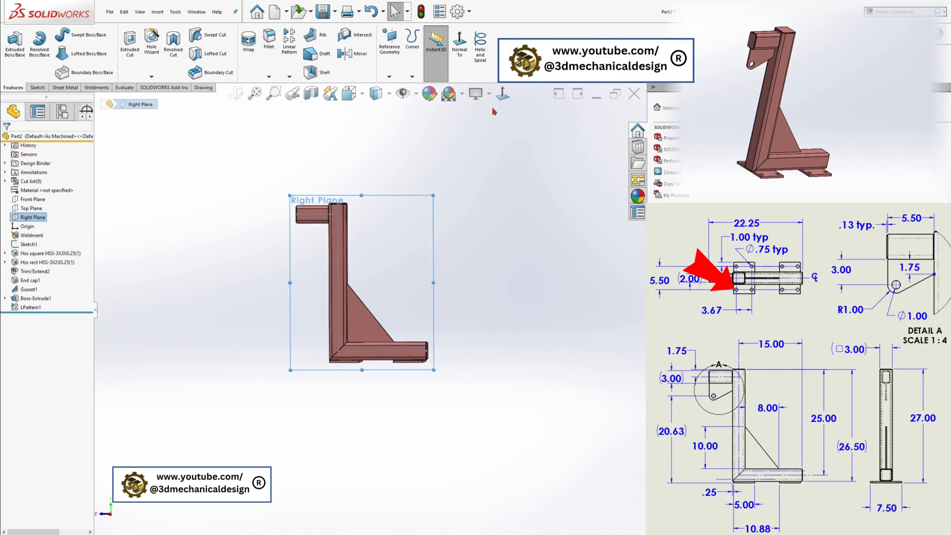
pyautogui.click(37, 87)
pyautogui.click(12, 41)
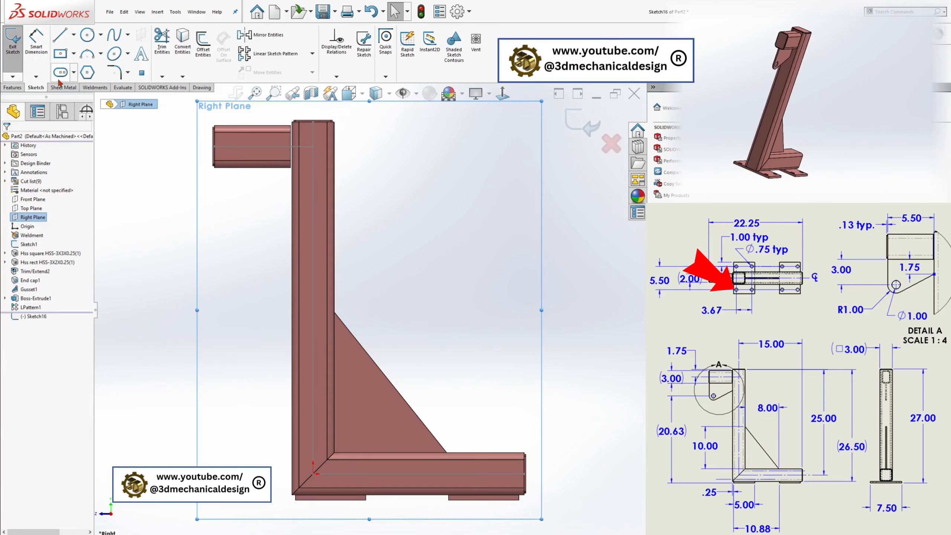
# Sketch the lug's outer vertical about 1.6 in long, a line under the arm, a vertical along the upright and a slanted lower line
pyautogui.click(64, 42)
pyautogui.click(63, 41)
pyautogui.scroll(-3, 235, 201)
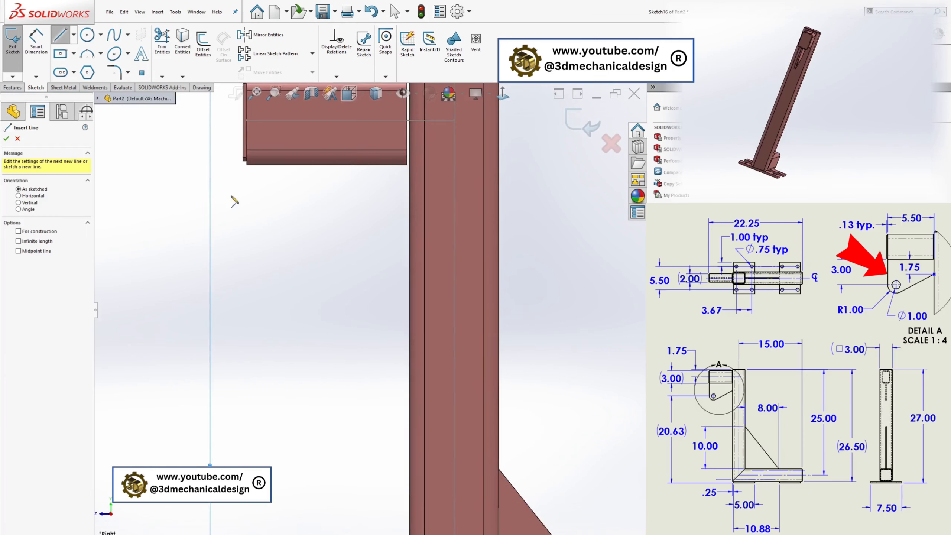
pyautogui.click(246, 165)
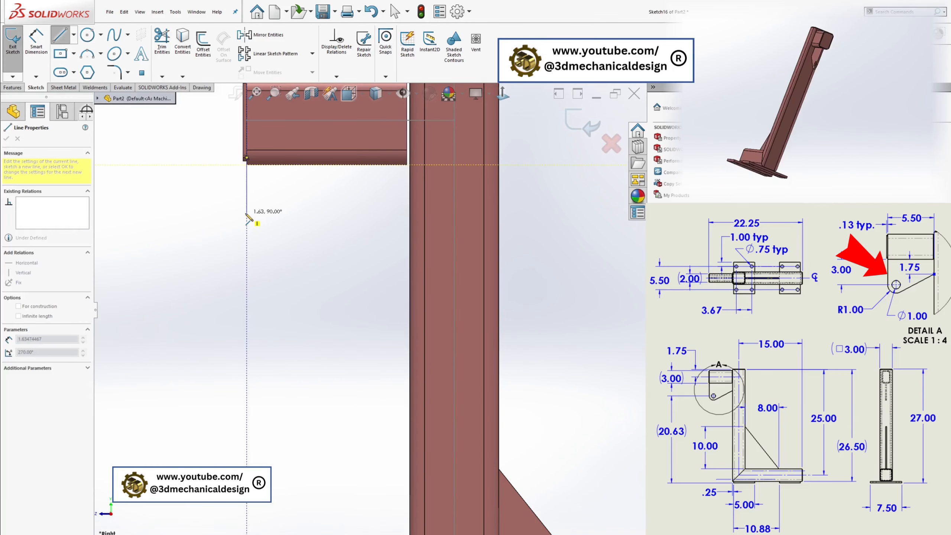
pyautogui.click(247, 213)
pyautogui.click(247, 165)
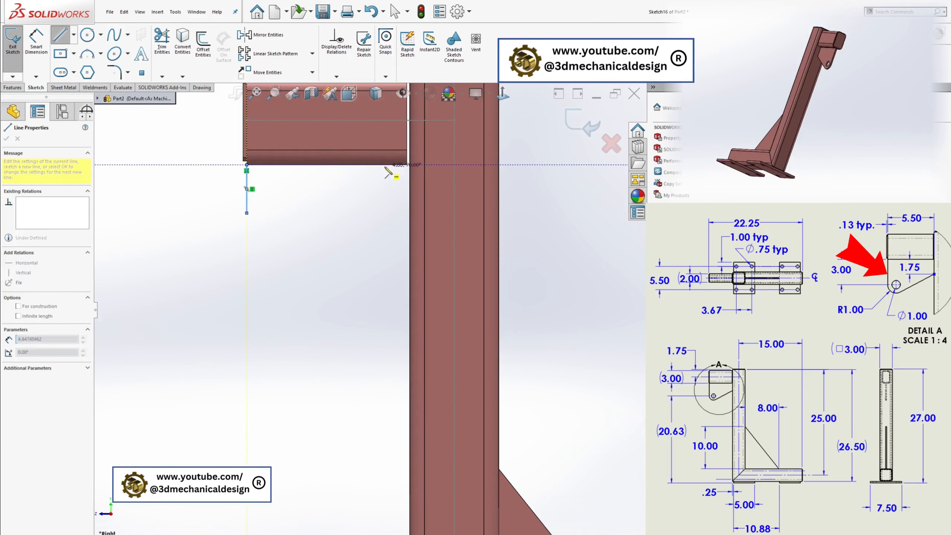
pyautogui.click(410, 165)
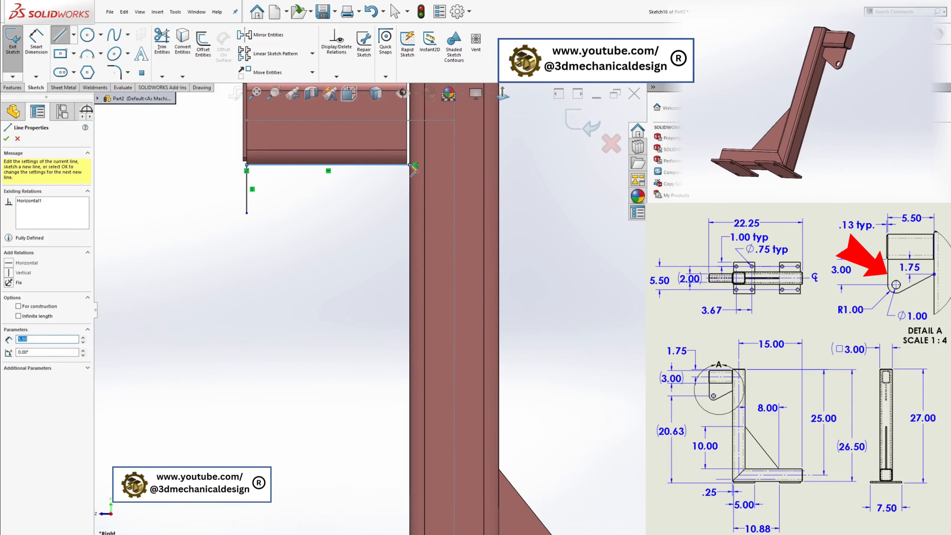
pyautogui.click(410, 209)
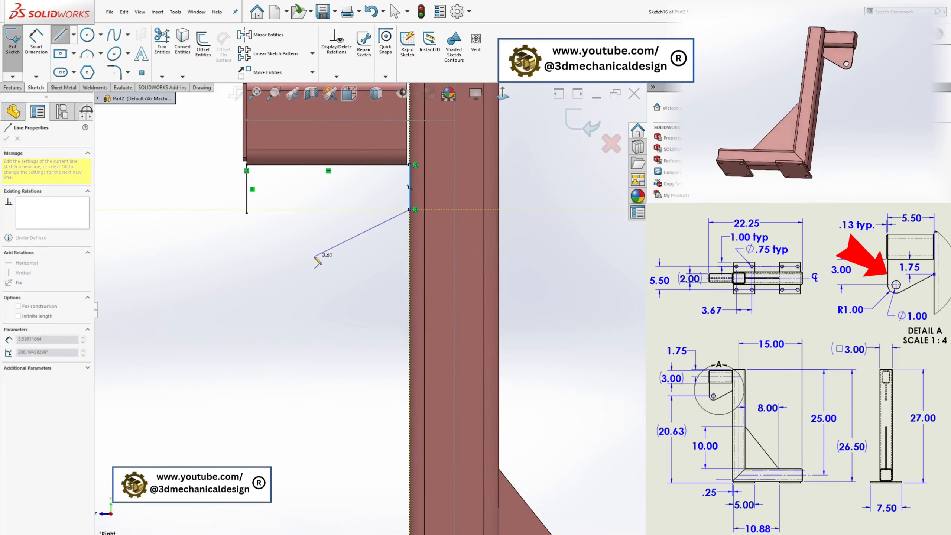
pyautogui.doubleClick(302, 255)
# Draw two concentric circles between the open ends of the lug outline, the outer one about 1.03 in in radius
pyautogui.click(87, 35)
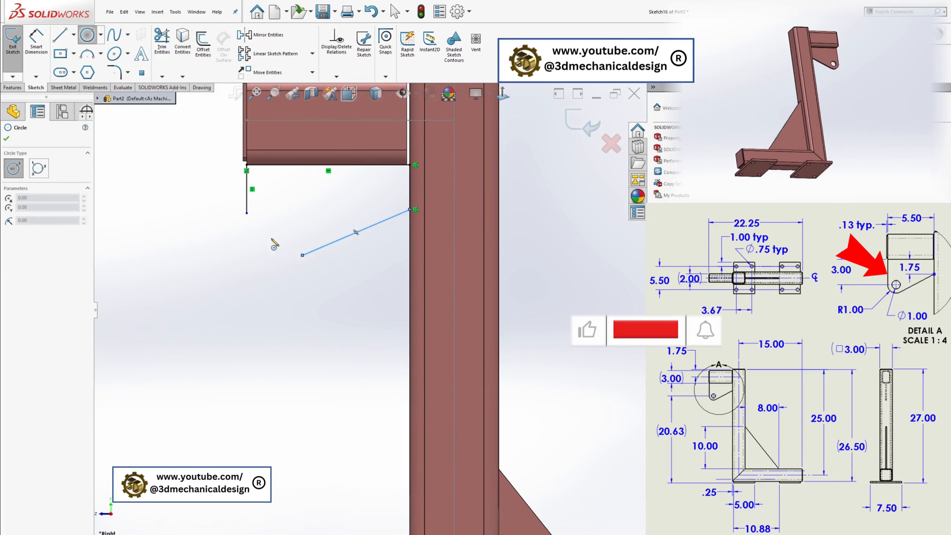
pyautogui.click(271, 238)
pyautogui.click(267, 224)
pyautogui.click(271, 238)
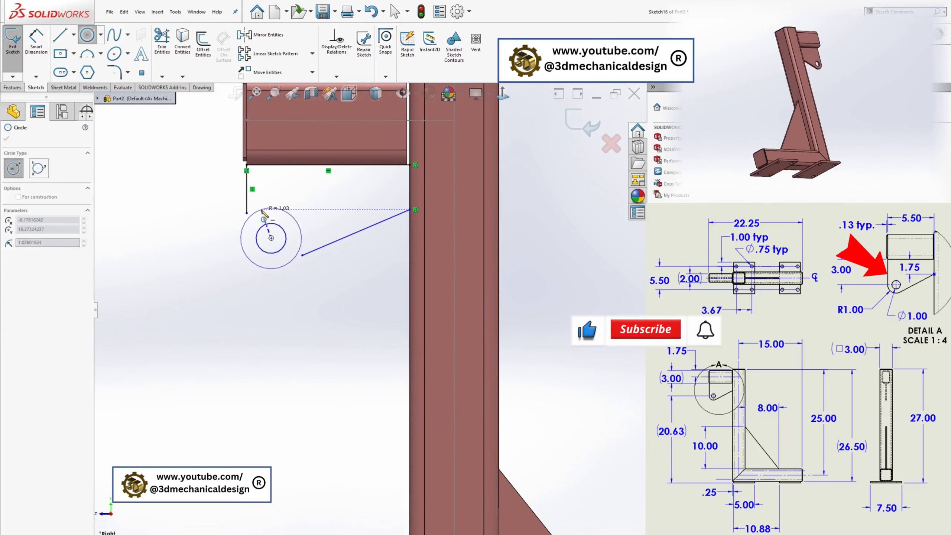
pyautogui.click(251, 216)
pyautogui.press('Escape')
# Make the lower endpoint of the lug's outer vertical line coincident with the outer circle
pyautogui.click(246, 213)
pyautogui.keyDown('ctrl'); pyautogui.click(244, 224); pyautogui.keyUp('ctrl')
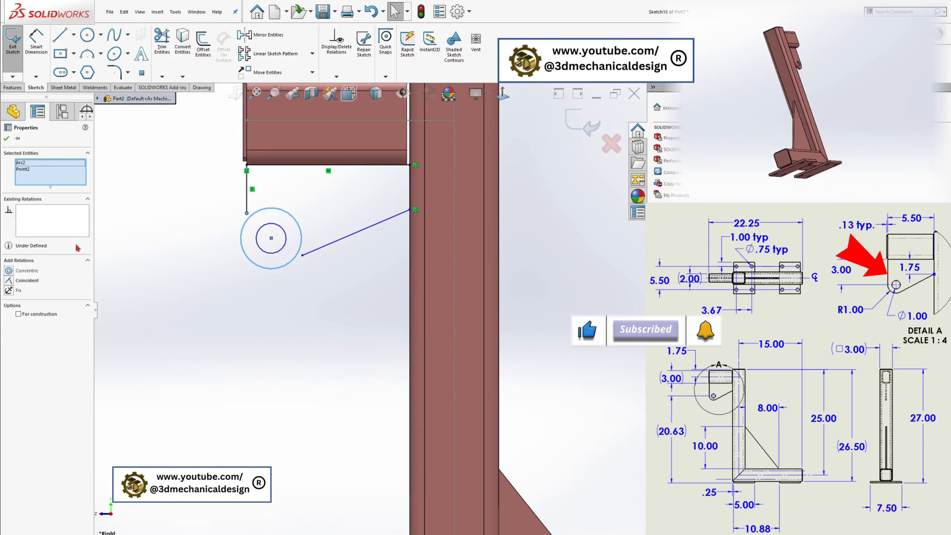
pyautogui.click(27, 280)
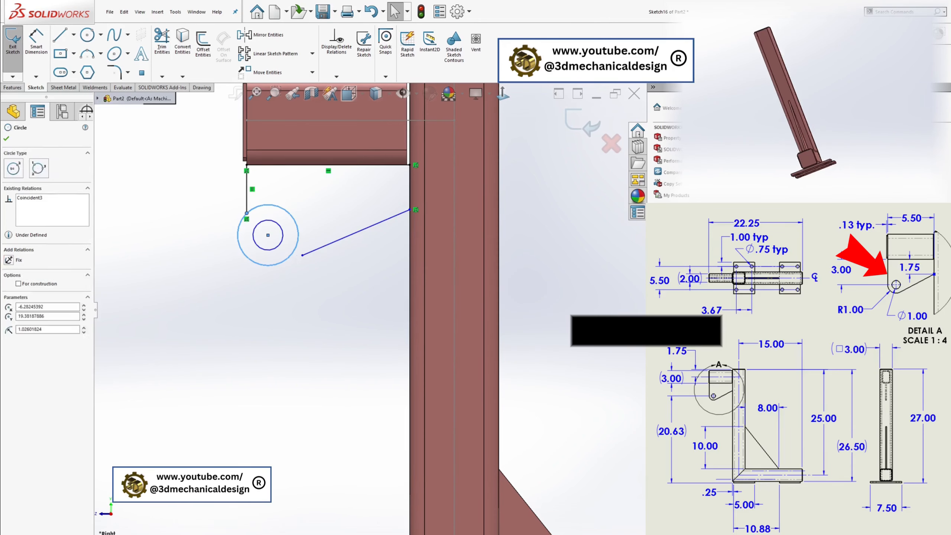
# Make the lower endpoint of the lug's slanted line coincident with the outer circle
pyautogui.keyDown('ctrl'); pyautogui.click(302, 256); pyautogui.keyUp('ctrl')
pyautogui.click(240, 323)
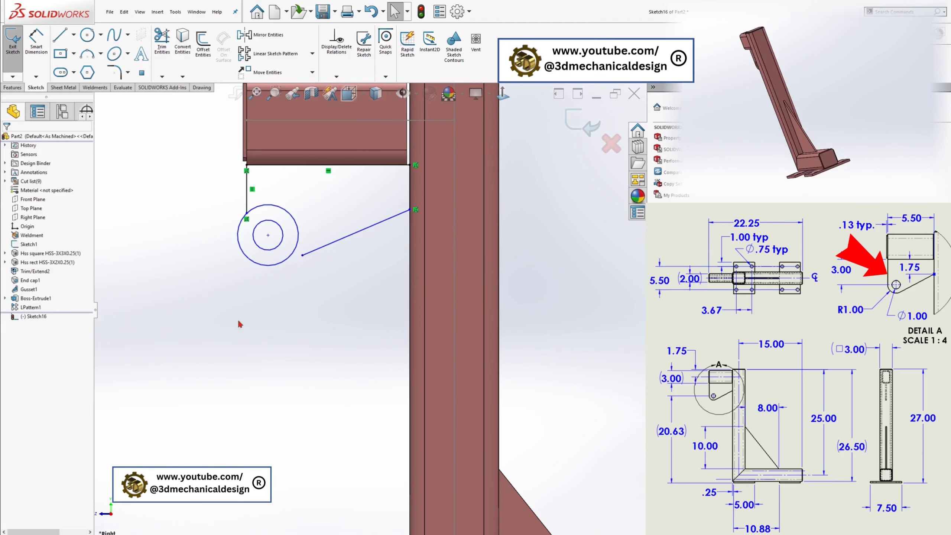
pyautogui.click(291, 262)
pyautogui.keyDown('ctrl'); pyautogui.click(303, 255); pyautogui.keyUp('ctrl')
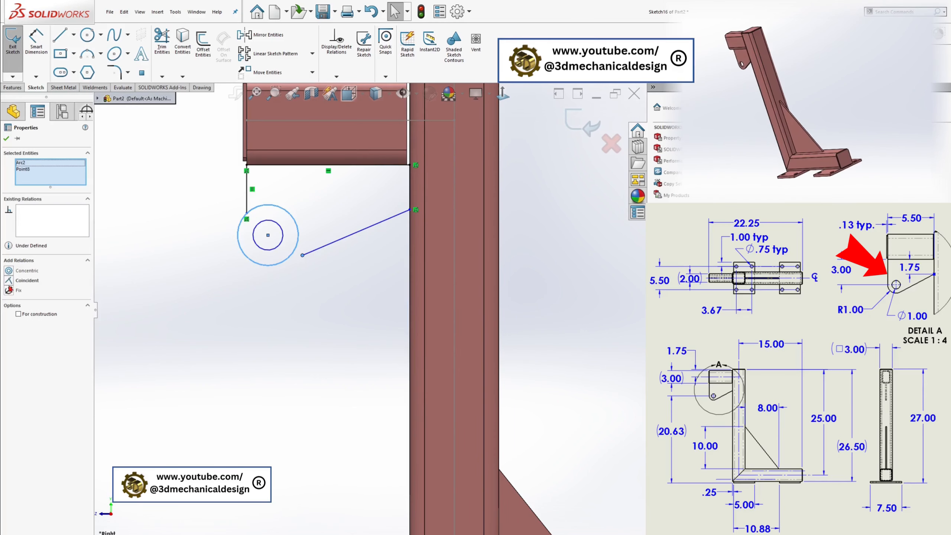
pyautogui.click(11, 280)
pyautogui.click(323, 314)
# Make the outer circle tangent to the slanted line and to the lug's outer vertical line, adjusting the outline's shape
pyautogui.click(285, 262)
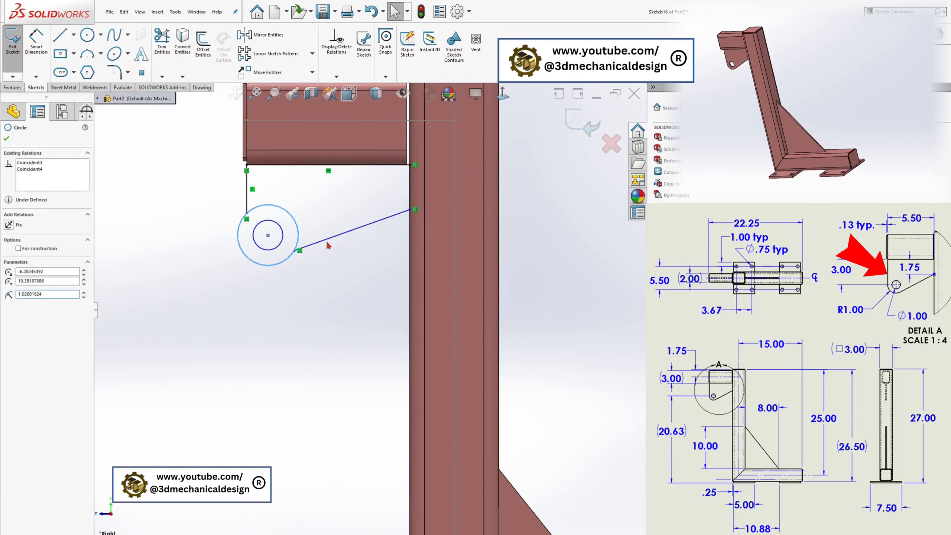
pyautogui.keyDown('ctrl'); pyautogui.click(323, 240); pyautogui.keyUp('ctrl')
pyautogui.click(12, 273)
pyautogui.click(218, 284)
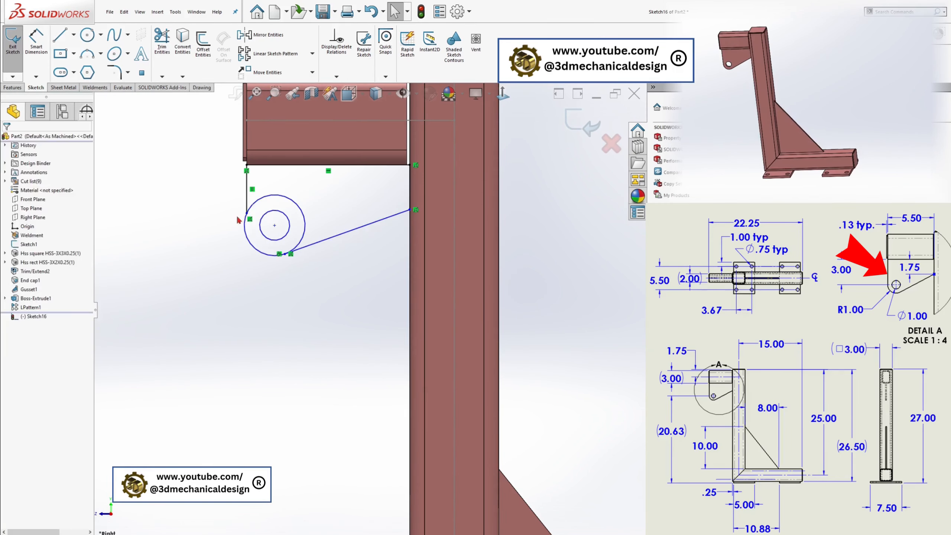
pyautogui.click(247, 200)
pyautogui.keyDown('ctrl'); pyautogui.click(245, 233); pyautogui.keyUp('ctrl')
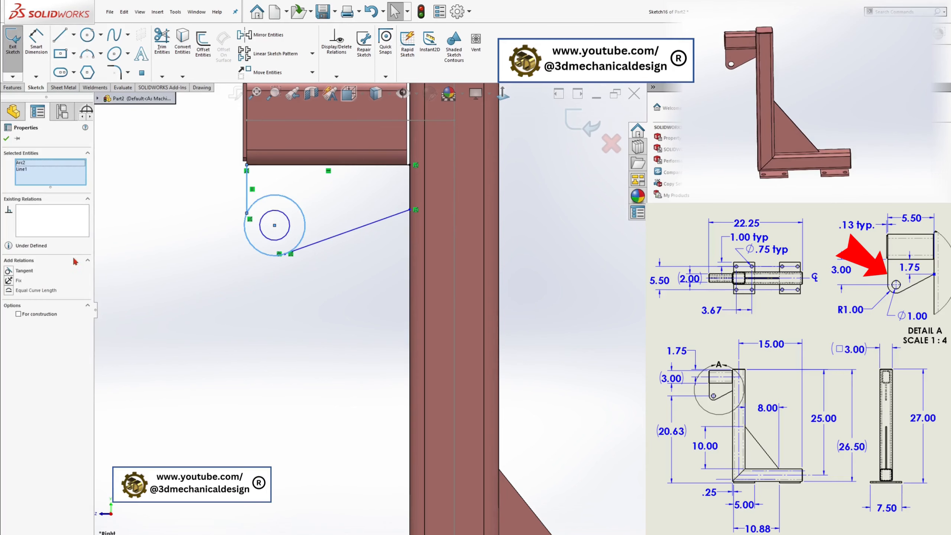
pyautogui.click(8, 274)
pyautogui.moveTo(328, 244)
pyautogui.mouseDown()
pyautogui.moveTo(333, 263)
pyautogui.moveTo(331, 250)
pyautogui.mouseUp()
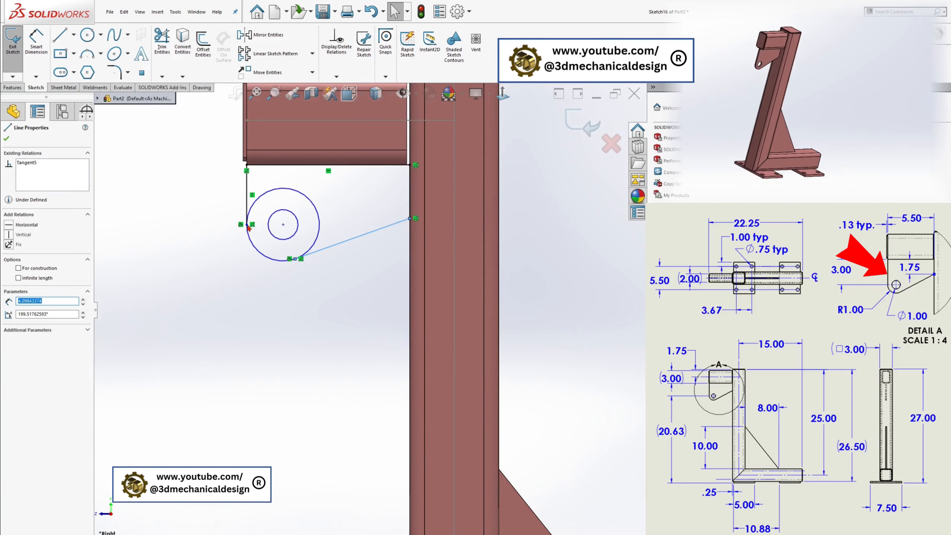
pyautogui.moveTo(247, 225); pyautogui.dragTo(247, 235)
pyautogui.scroll(1, 215, 264)
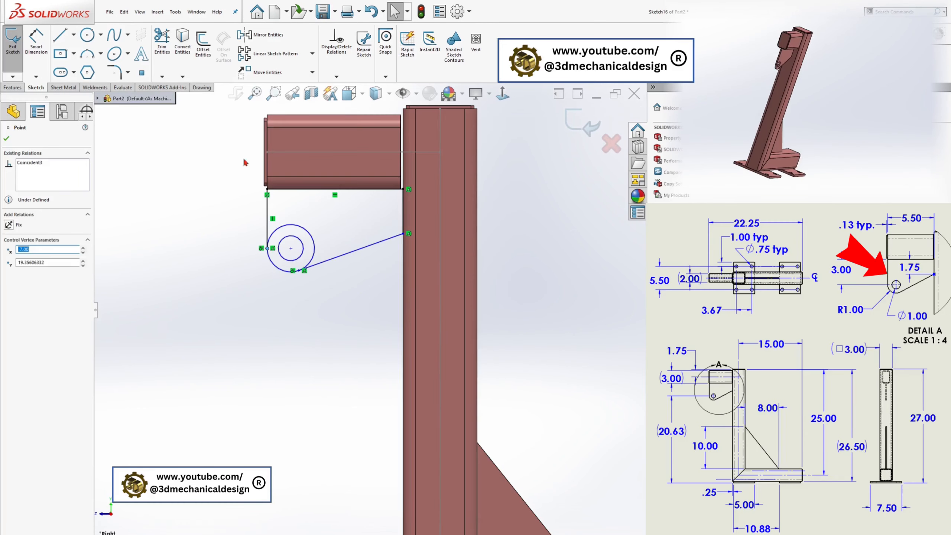
# Dimension the circles' centre 3.00 in below the lug's horizontal line under the arm
pyautogui.scroll(-2, 258, 244)
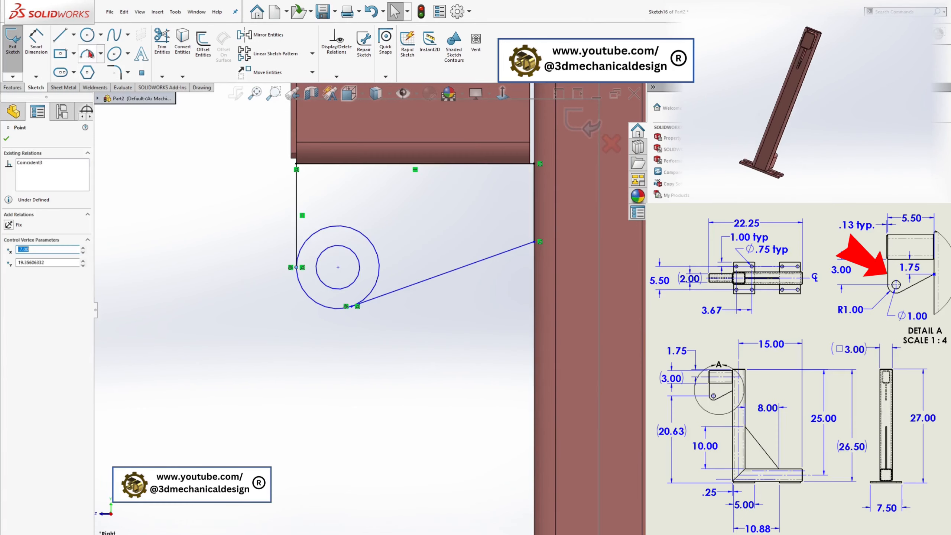
pyautogui.click(37, 44)
pyautogui.click(337, 269)
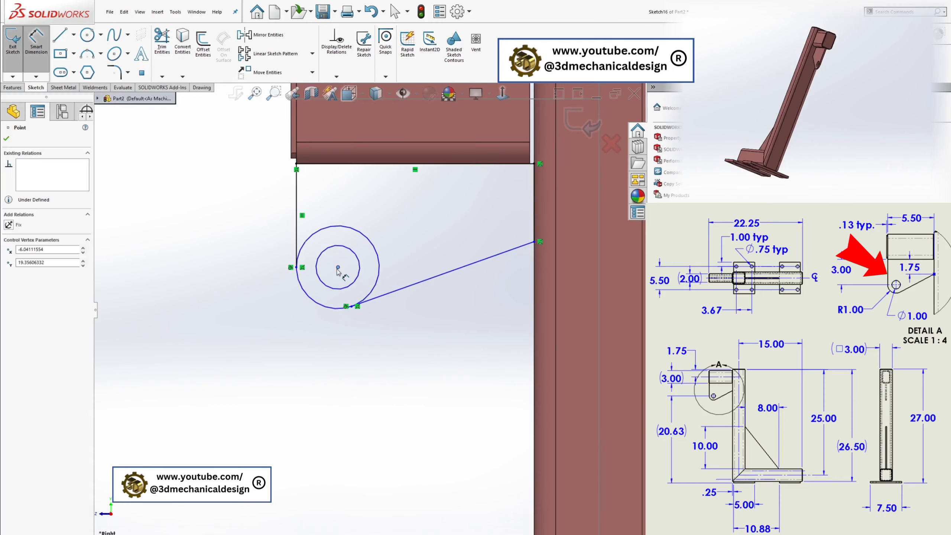
pyautogui.click(350, 164)
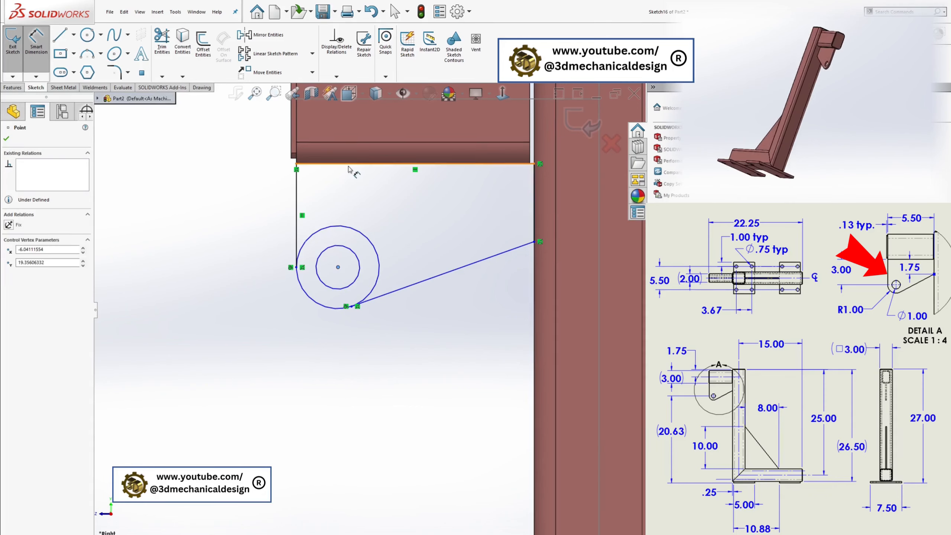
pyautogui.click(173, 230)
pyautogui.press('Return')
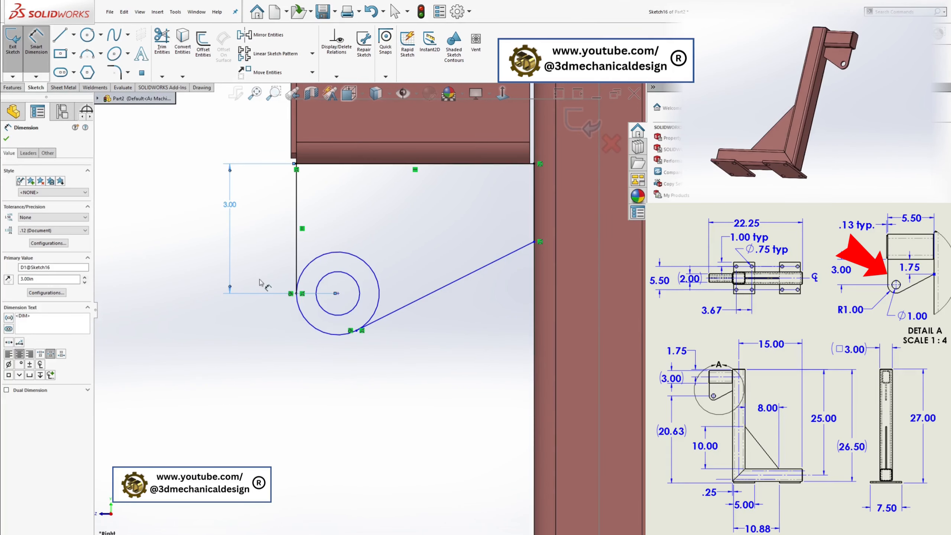
# Dimension the lug's vertical line along the upright and set its length to 1.75 in
pyautogui.click(533, 191)
pyautogui.click(513, 206)
pyautogui.write('1.')
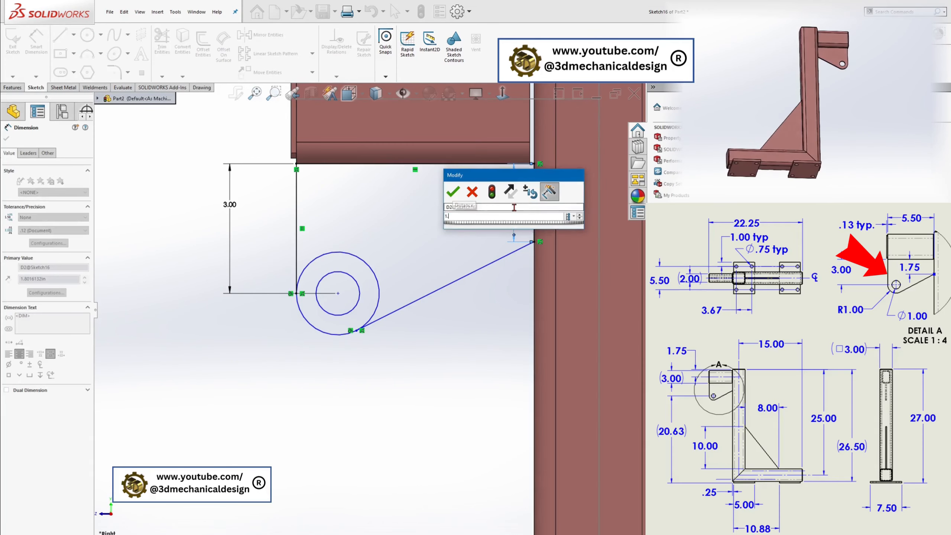
pyautogui.write('75')
pyautogui.press('Return')
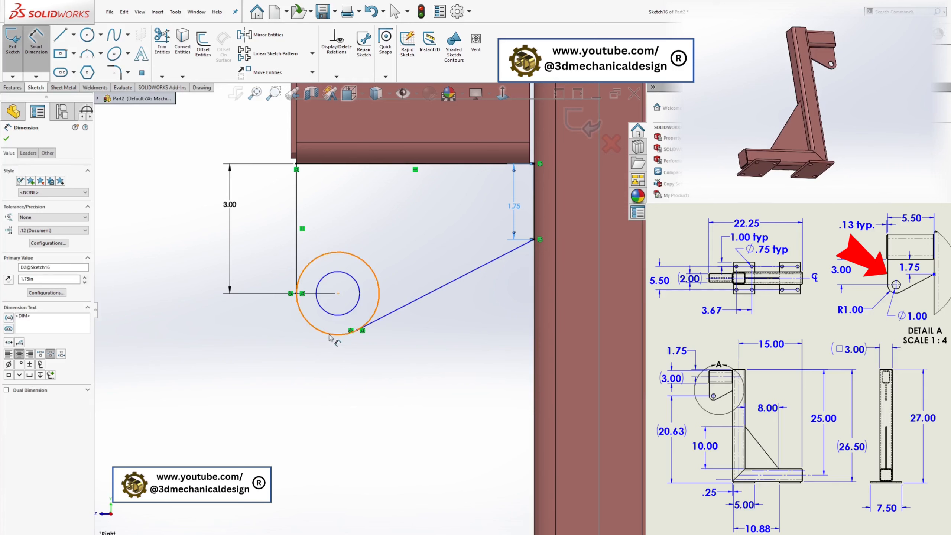
# Set the outer circle's diameter to 2.00 in and trim away the portion inside the lug outline
pyautogui.click(318, 341)
pyautogui.click(265, 350)
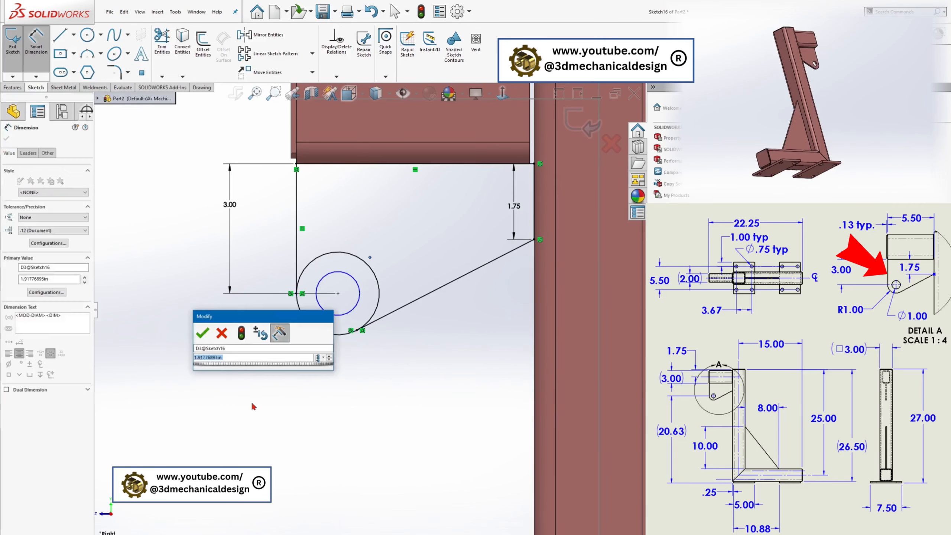
pyautogui.press('Return')
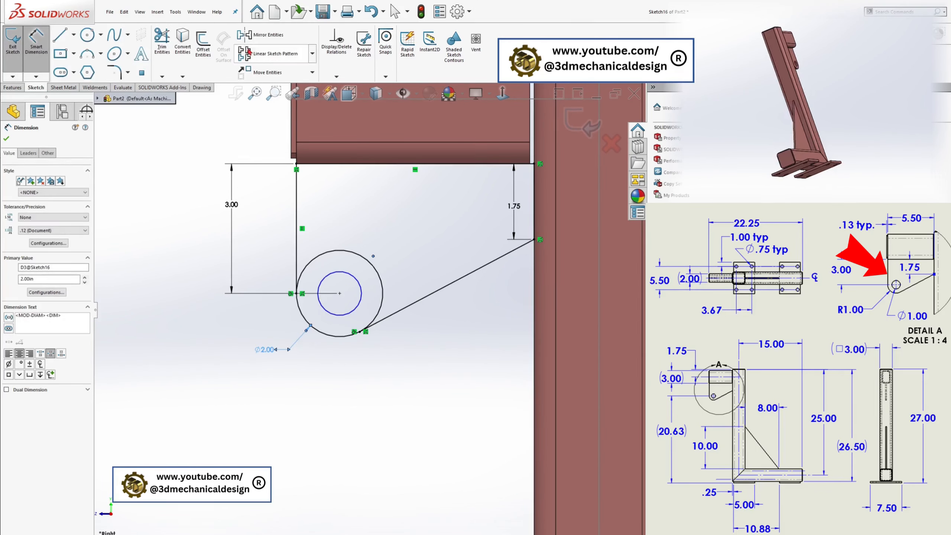
pyautogui.click(162, 41)
pyautogui.click(335, 251)
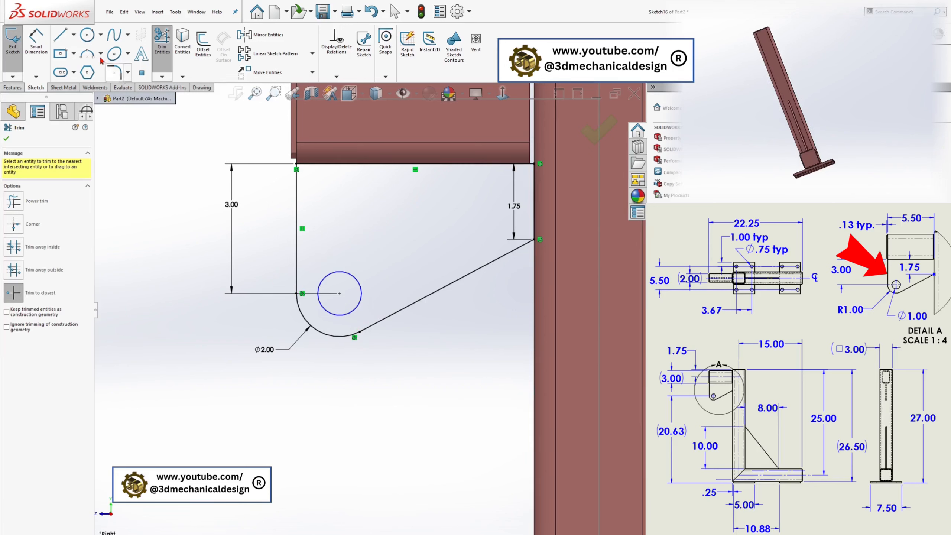
# Dimension the inner circle of the lug and set its diameter to 1.00 in
pyautogui.click(36, 41)
pyautogui.click(329, 315)
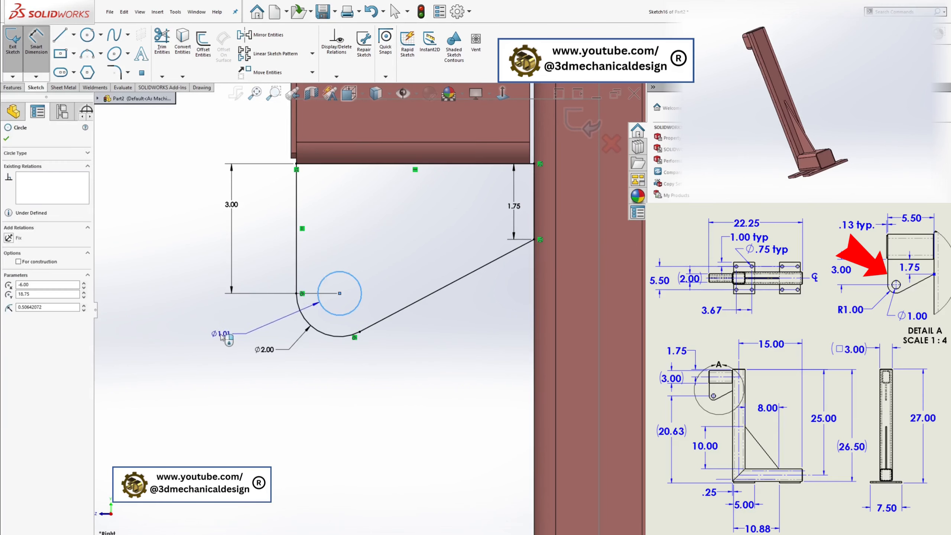
pyautogui.click(165, 366)
pyautogui.write('1')
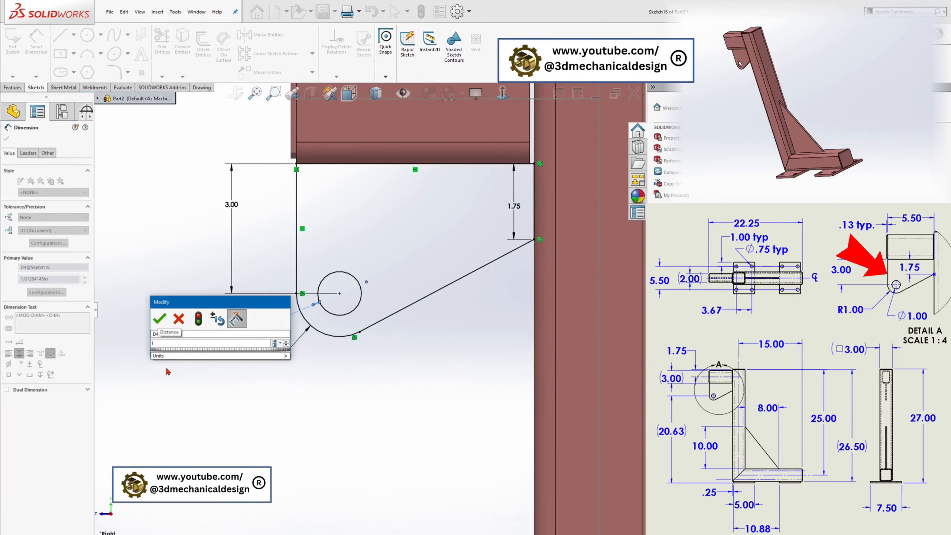
pyautogui.press('Return')
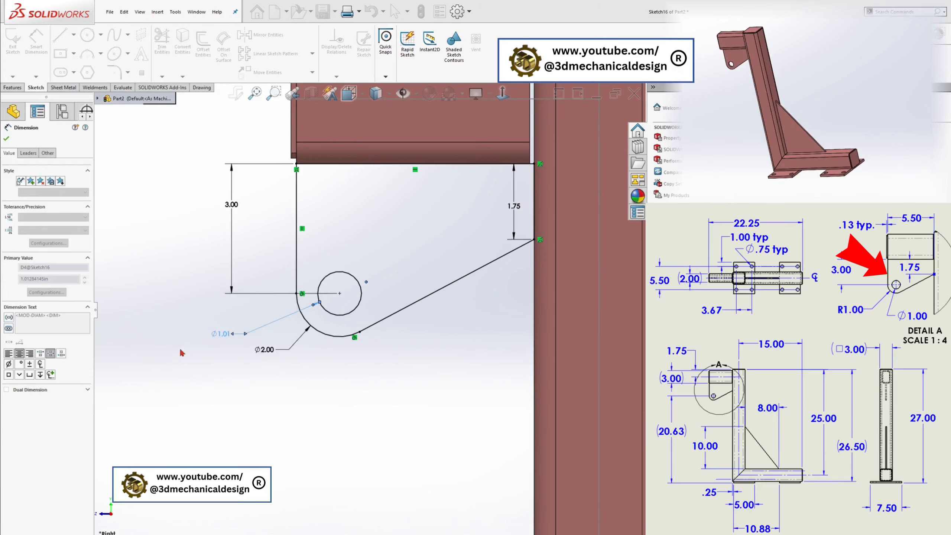
# Extrude the lug sketch from the mid plane to a 0.25 in thickness as a separate body, without merging
pyautogui.scroll(3, 386, 362)
pyautogui.scroll(4, 391, 356)
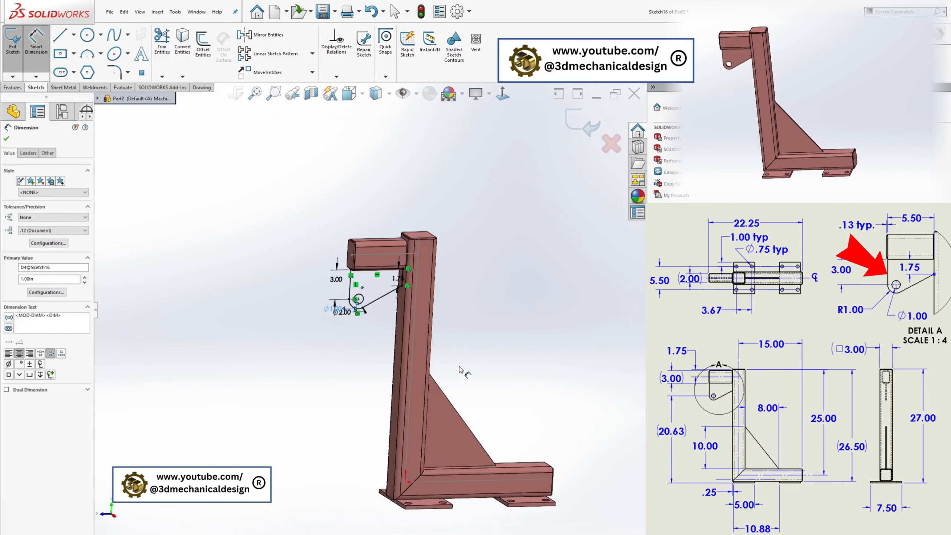
pyautogui.moveTo(454, 348); pyautogui.dragTo(412, 339, button='middle')
pyautogui.click(13, 87)
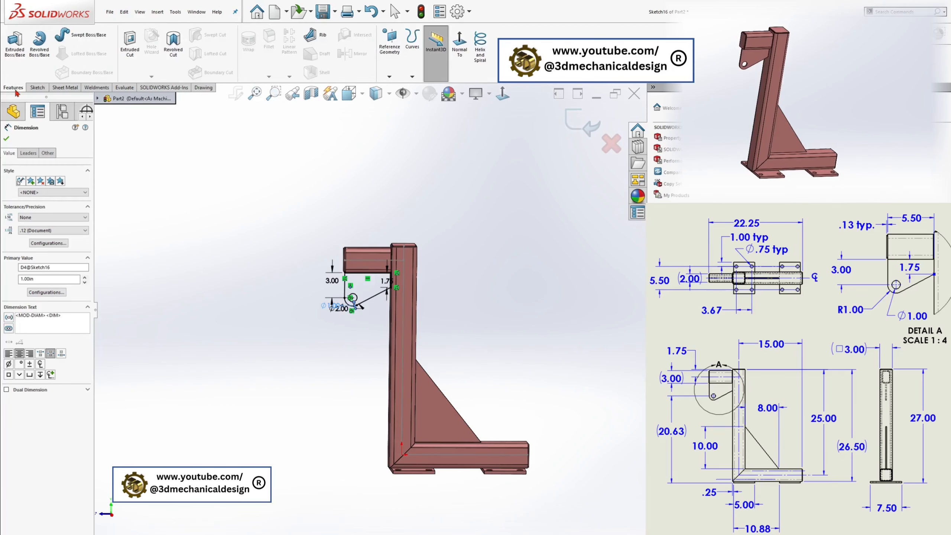
pyautogui.click(14, 42)
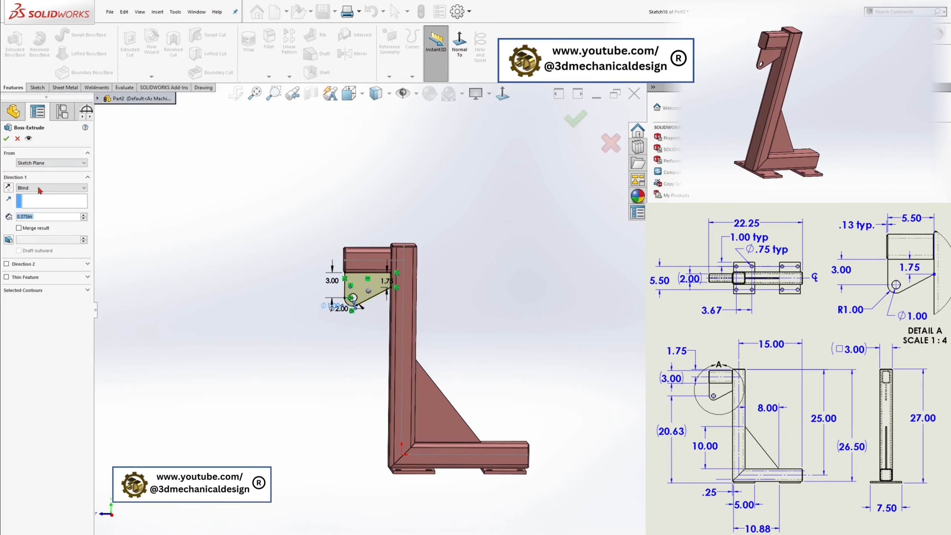
pyautogui.click(40, 188)
pyautogui.click(31, 229)
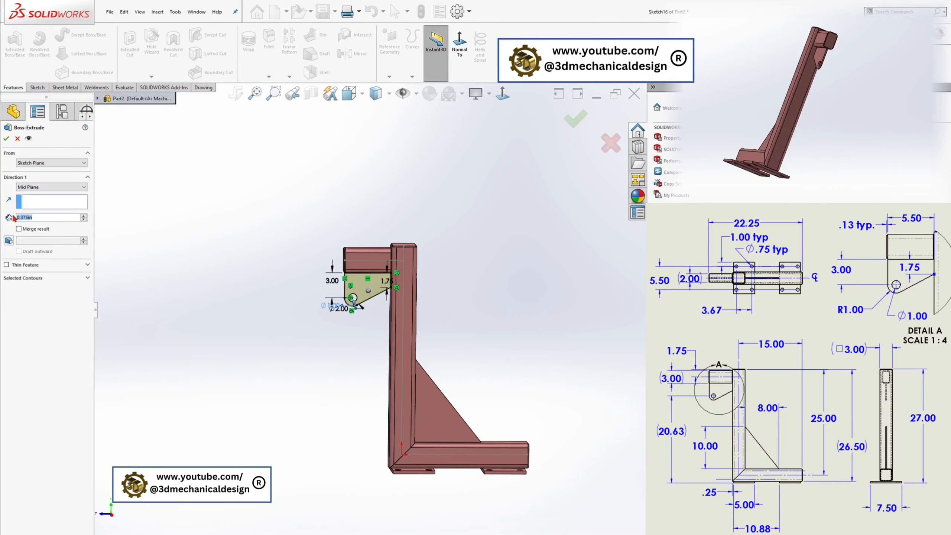
pyautogui.write('0.25')
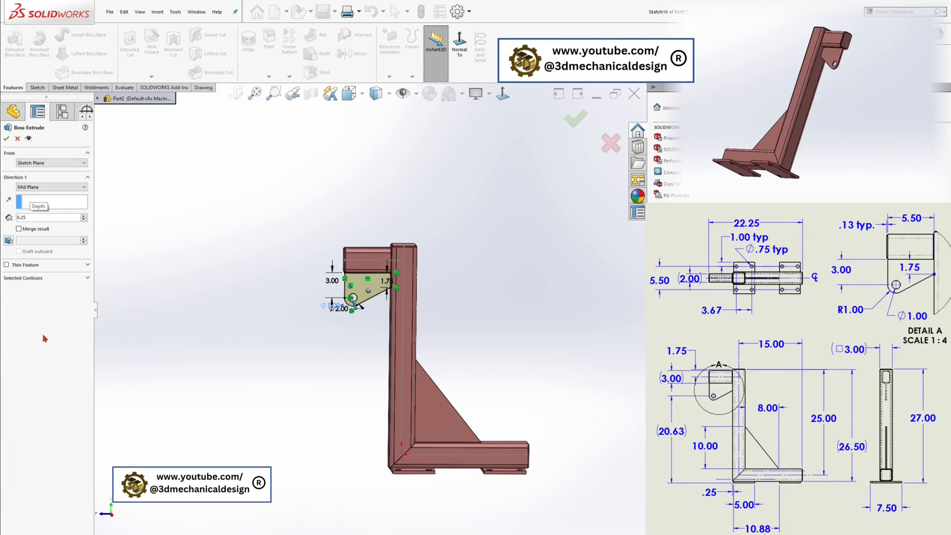
pyautogui.click(6, 138)
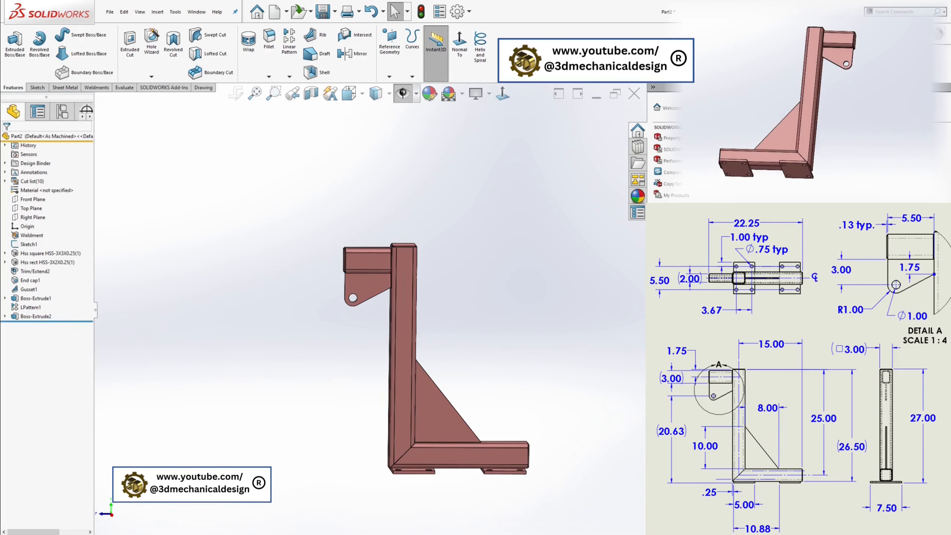
# Create an exploded view that moves the arm tube with its end cap and lug about 2.41 in along Z, away from the upright
pyautogui.moveTo(576, 436); pyautogui.dragTo(603, 469, button='middle')
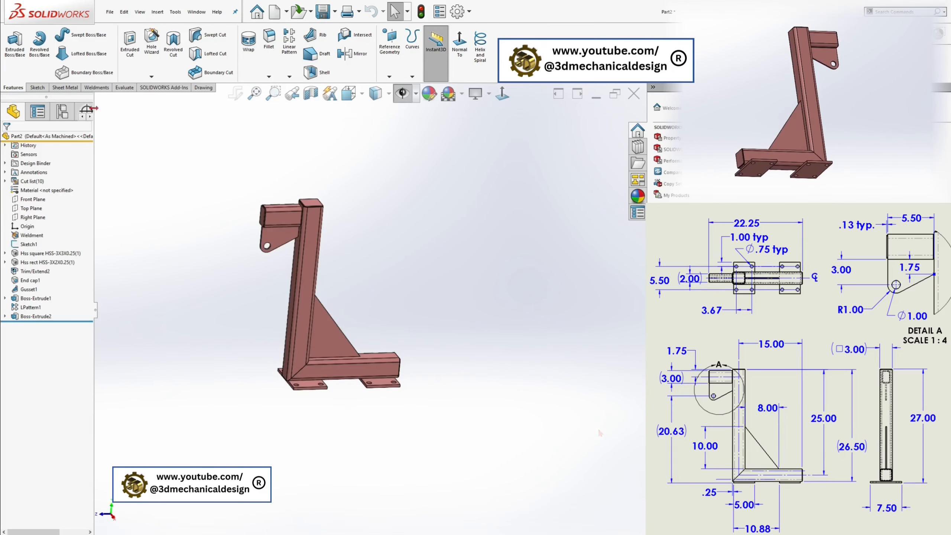
pyautogui.click(68, 114)
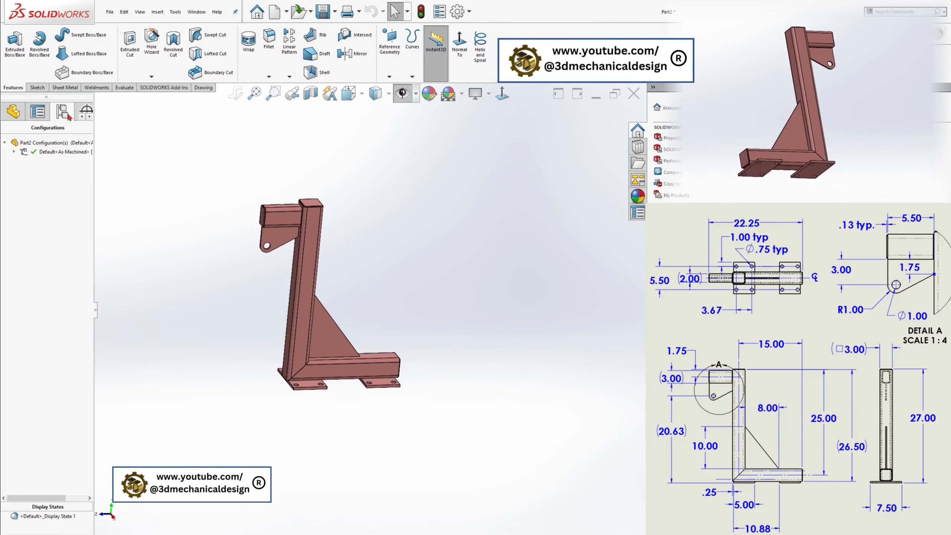
pyautogui.rightClick(44, 153)
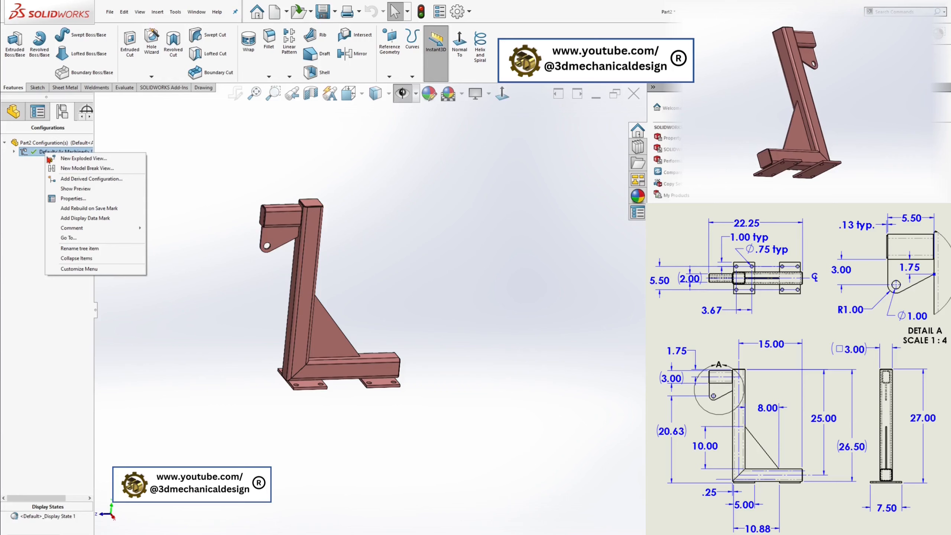
pyautogui.click(74, 161)
pyautogui.moveTo(265, 313); pyautogui.dragTo(294, 279, button='middle')
pyautogui.click(324, 241)
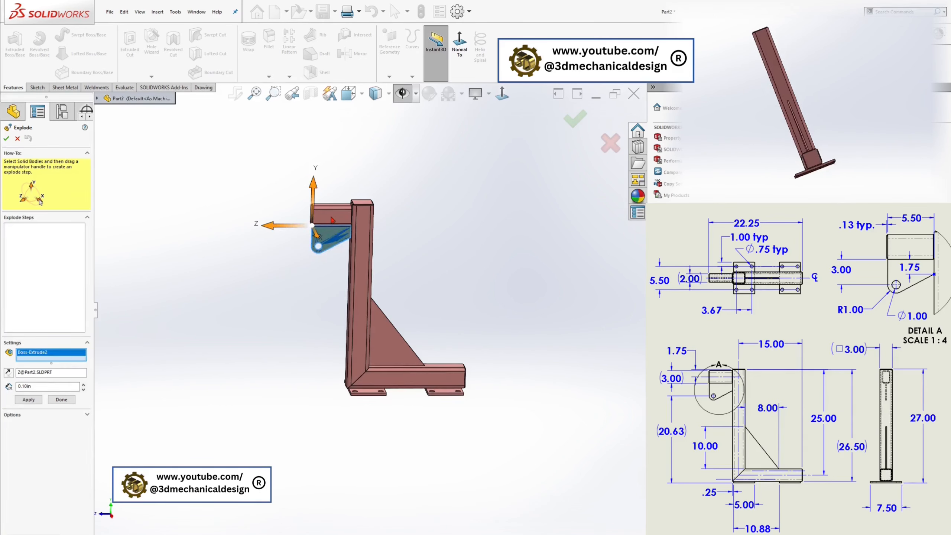
pyautogui.click(332, 219)
pyautogui.scroll(-5, 333, 220)
pyautogui.moveTo(297, 213); pyautogui.dragTo(244, 229)
pyautogui.press('Return')
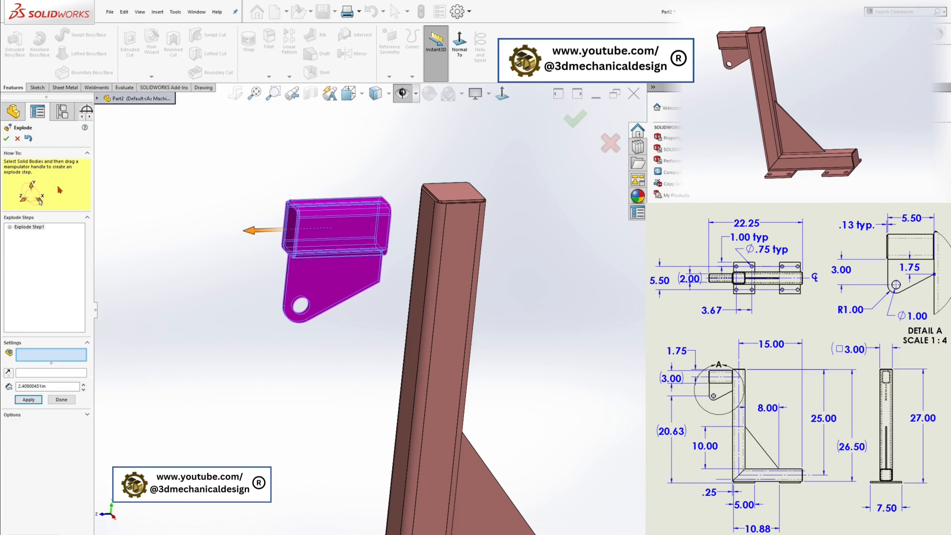
pyautogui.click(6, 139)
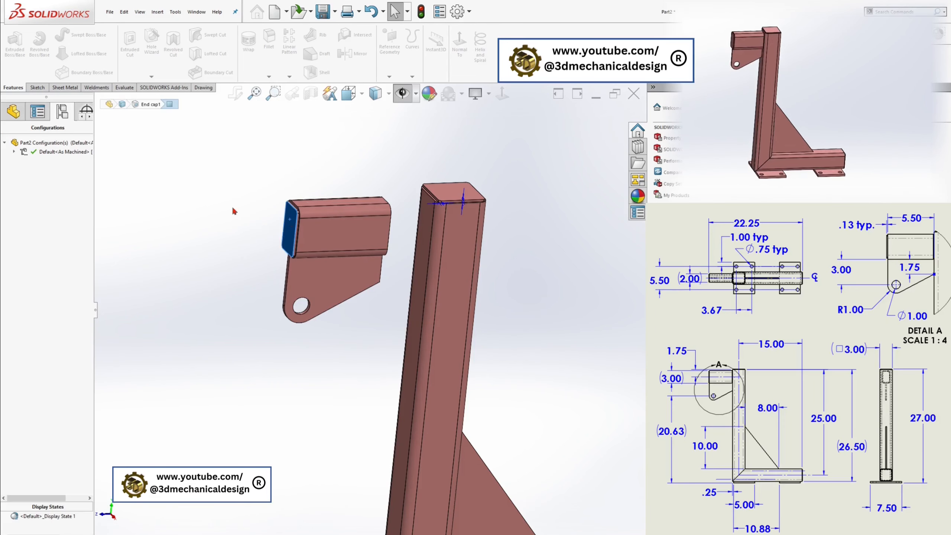
# Edit the exploded view and add a step moving the arm's end cap about 1.99 in outward along Z
pyautogui.rightClick(47, 170)
pyautogui.click(67, 195)
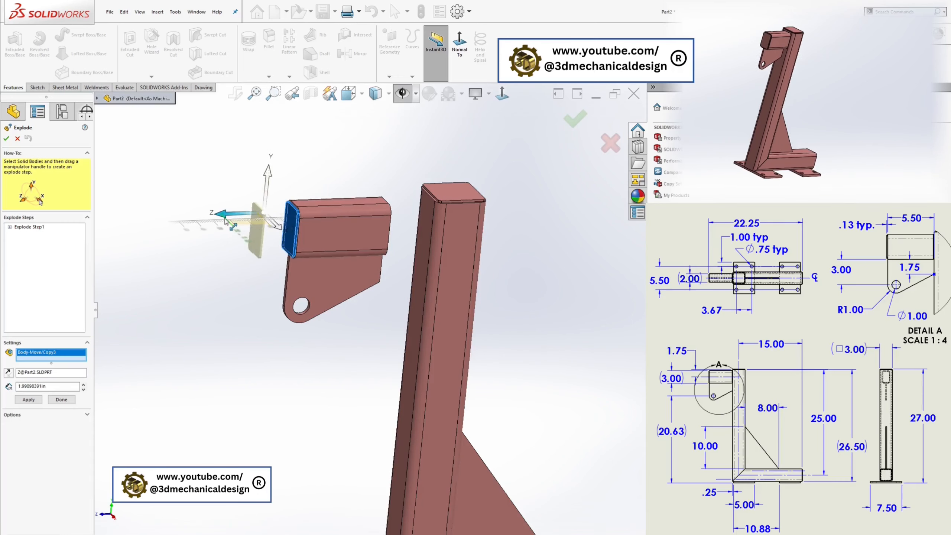
pyautogui.click(29, 399)
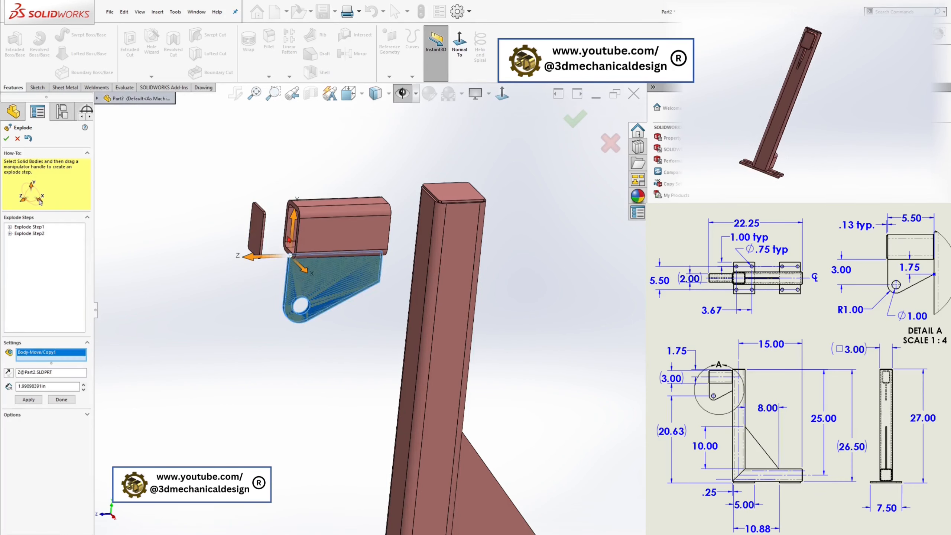
# Add an explode step moving the lug about 1.33 in downward from the arm tube
pyautogui.click(289, 275)
pyautogui.click(63, 400)
pyautogui.scroll(4, 287, 408)
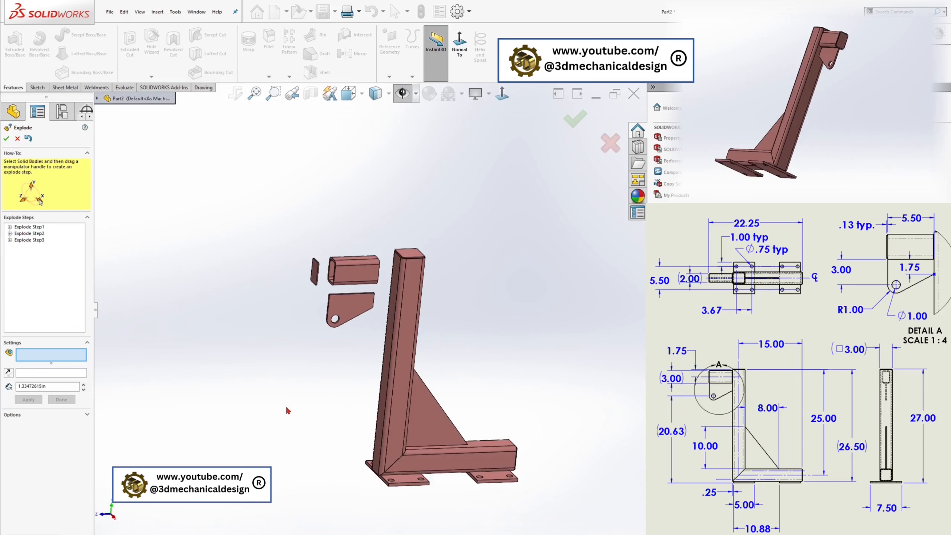
pyautogui.click(34, 241)
pyautogui.rightClick(36, 241)
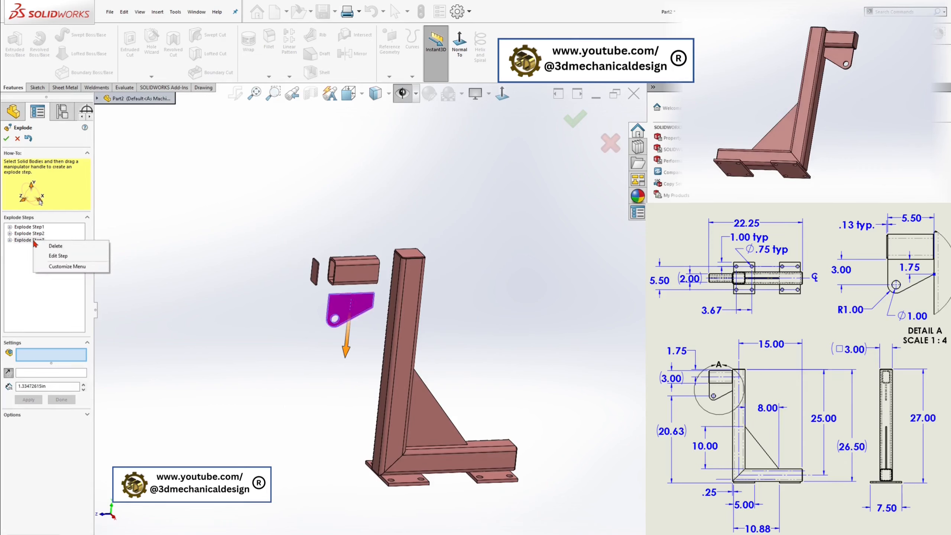
pyautogui.click(63, 256)
pyautogui.click(402, 487)
pyautogui.click(500, 483)
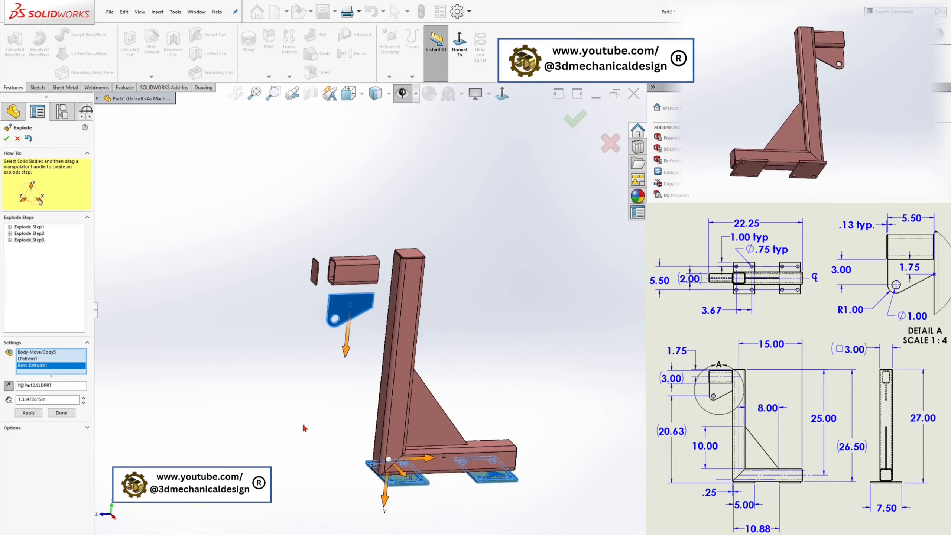
pyautogui.click(73, 414)
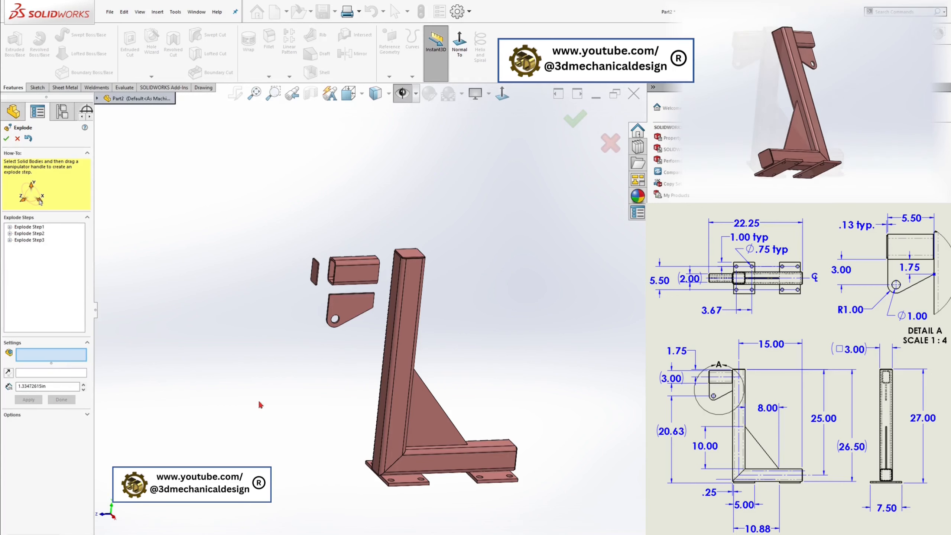
# Add an explode step moving both base mounting plates downward, away from the bottom tube
pyautogui.click(395, 479)
pyautogui.click(503, 479)
pyautogui.moveTo(486, 447); pyautogui.dragTo(486, 466)
pyautogui.click(65, 403)
# Add an explode step moving the upright's end cap about 5.21 in upward along Y
pyautogui.click(412, 255)
pyautogui.moveTo(411, 215); pyautogui.dragTo(417, 168)
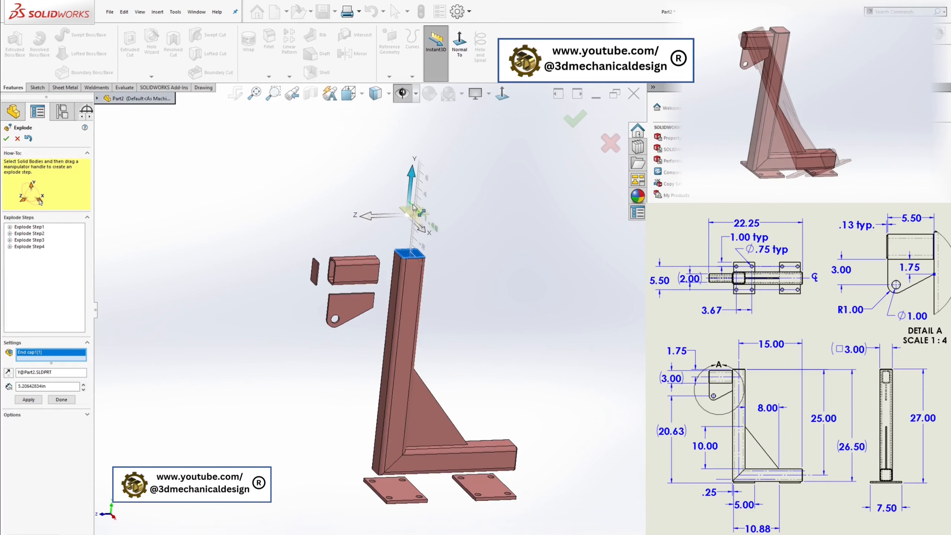
pyautogui.click(61, 400)
# Add two explode steps for the triangular gusset, moving it about 6.55 in upward along Y and horizontally away from the upright
pyautogui.click(434, 415)
pyautogui.moveTo(418, 382); pyautogui.dragTo(411, 315)
pyautogui.click(61, 399)
pyautogui.click(427, 368)
pyautogui.click(60, 399)
# Edit the gusset's upward explode step to about 3.83 in and finish the exploded view
pyautogui.rightClick(29, 259)
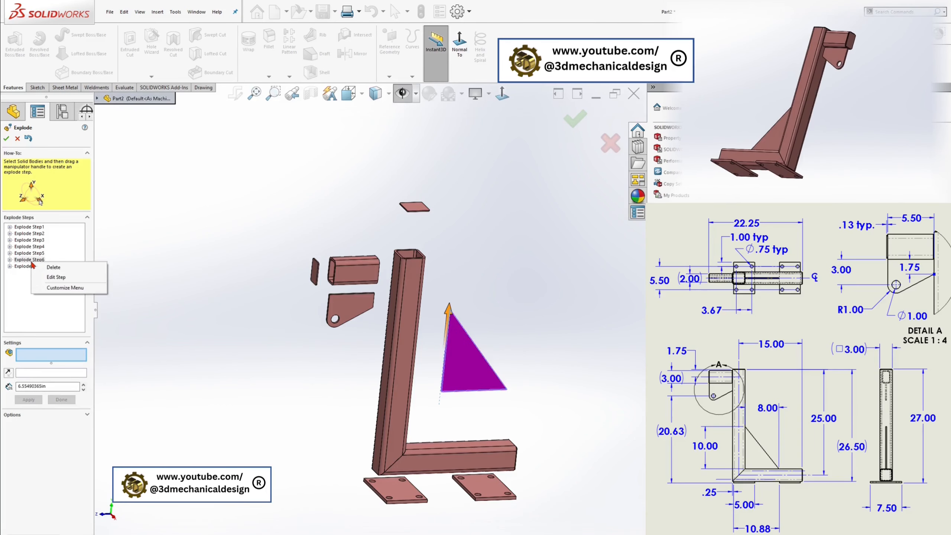
pyautogui.click(45, 277)
pyautogui.moveTo(447, 339); pyautogui.dragTo(444, 362)
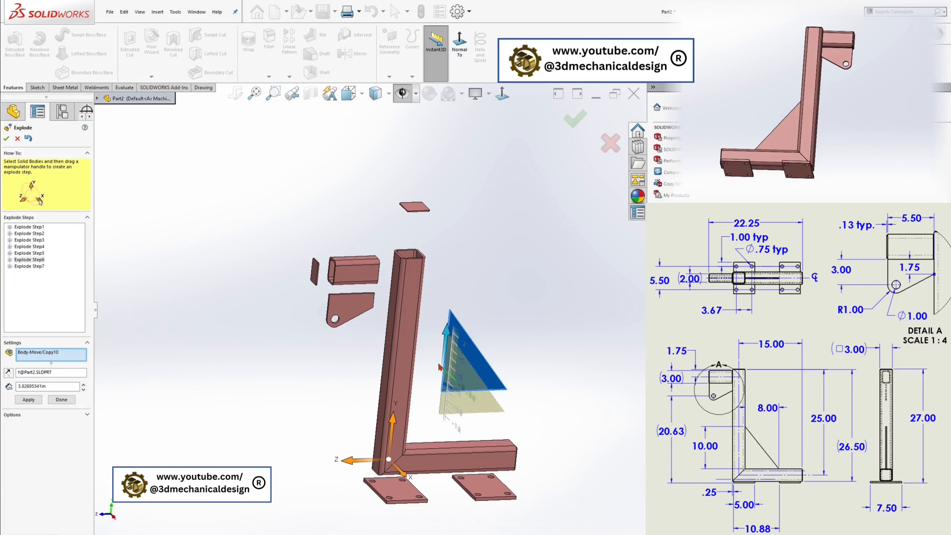
pyautogui.click(62, 400)
pyautogui.click(7, 138)
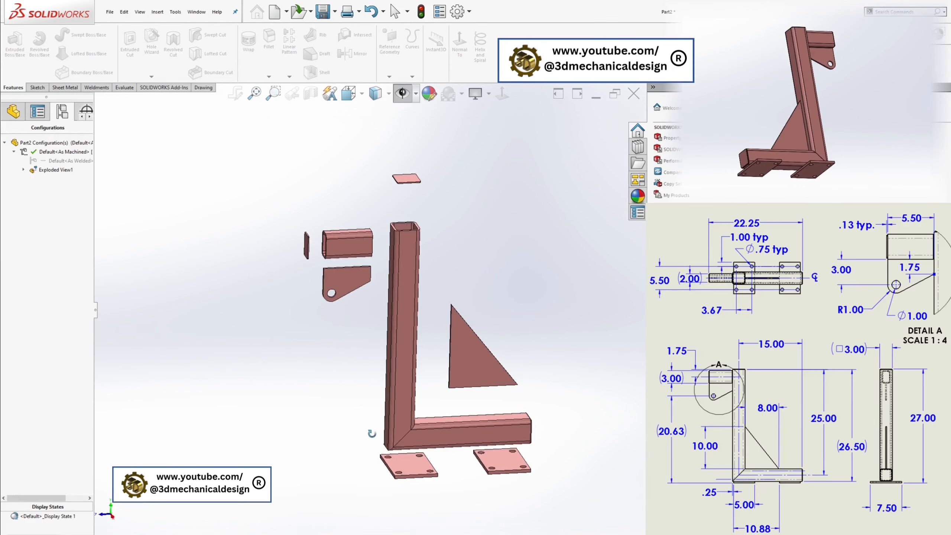
# Edit the exploded view and add a step moving the upright tube about 1.56 in upward along Y
pyautogui.rightClick(49, 169)
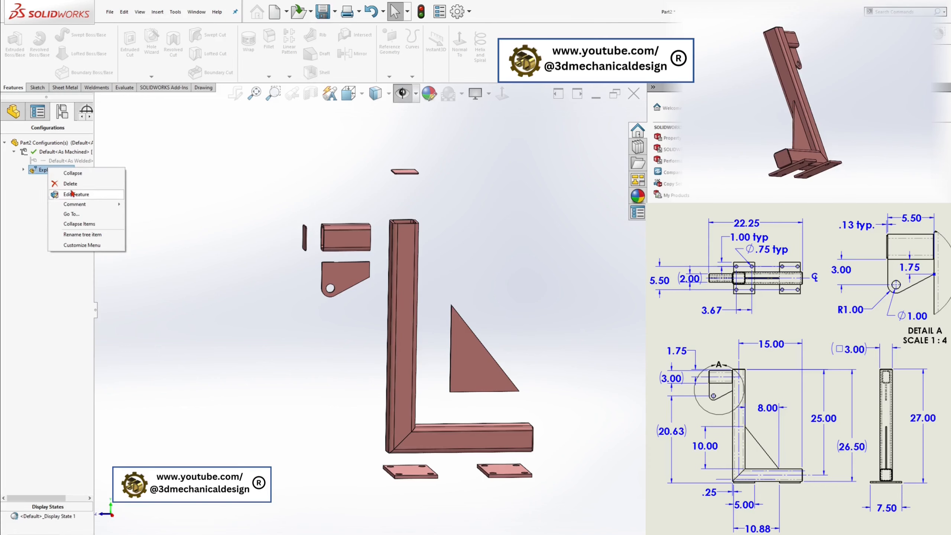
pyautogui.click(83, 195)
pyautogui.click(400, 235)
pyautogui.moveTo(394, 183); pyautogui.dragTo(396, 169)
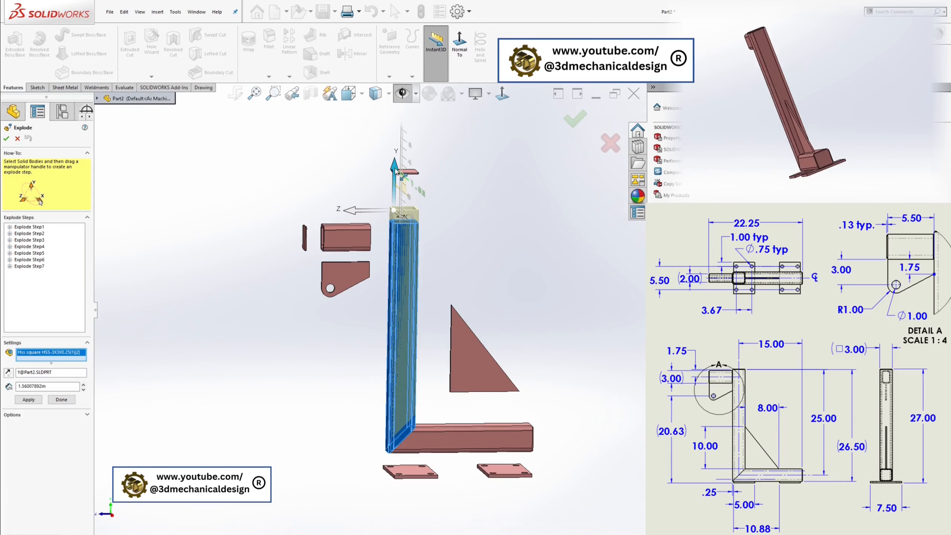
pyautogui.click(63, 399)
# Add an explode step moving the bottom tube's end cap about 1.61 in outward along Z, and finish the exploded view
pyautogui.moveTo(223, 391); pyautogui.dragTo(215, 416, button='middle')
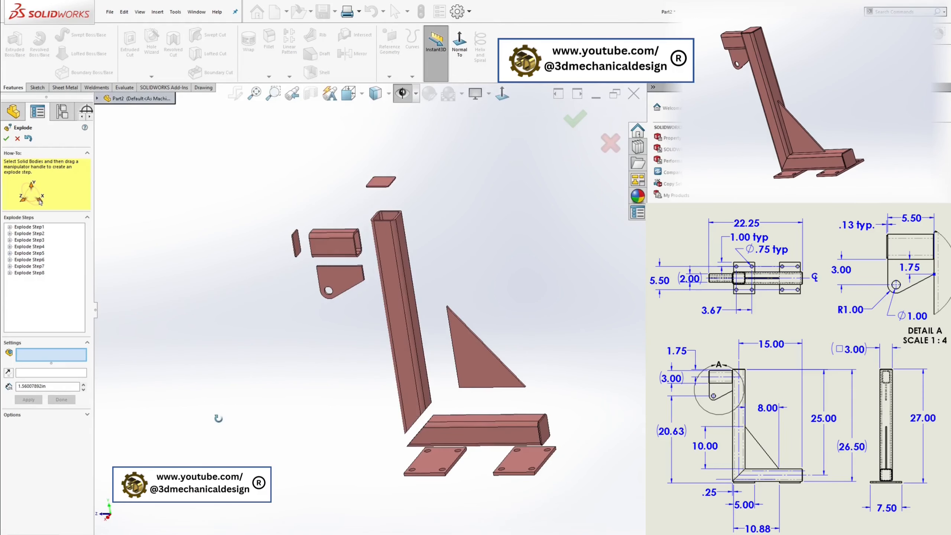
pyautogui.scroll(-5, 487, 403)
pyautogui.click(510, 405)
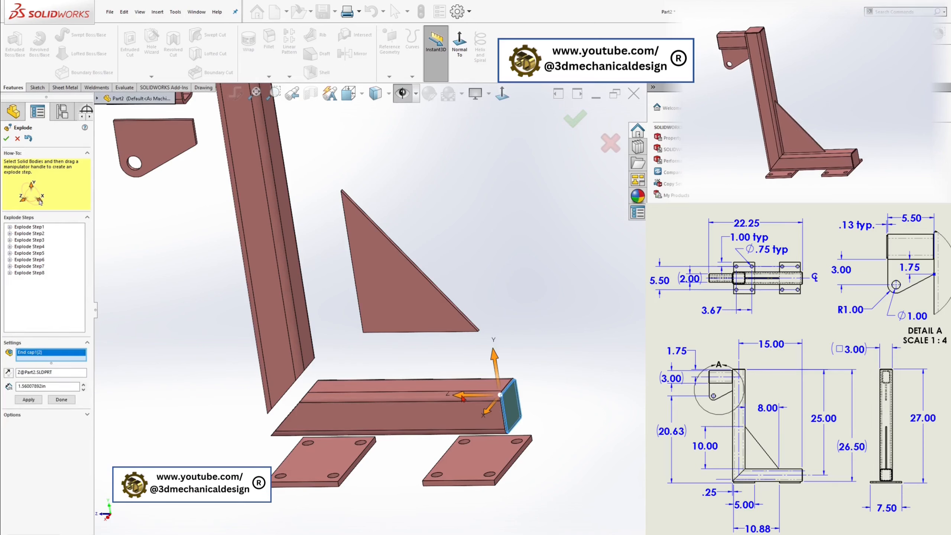
pyautogui.moveTo(462, 396); pyautogui.dragTo(516, 397)
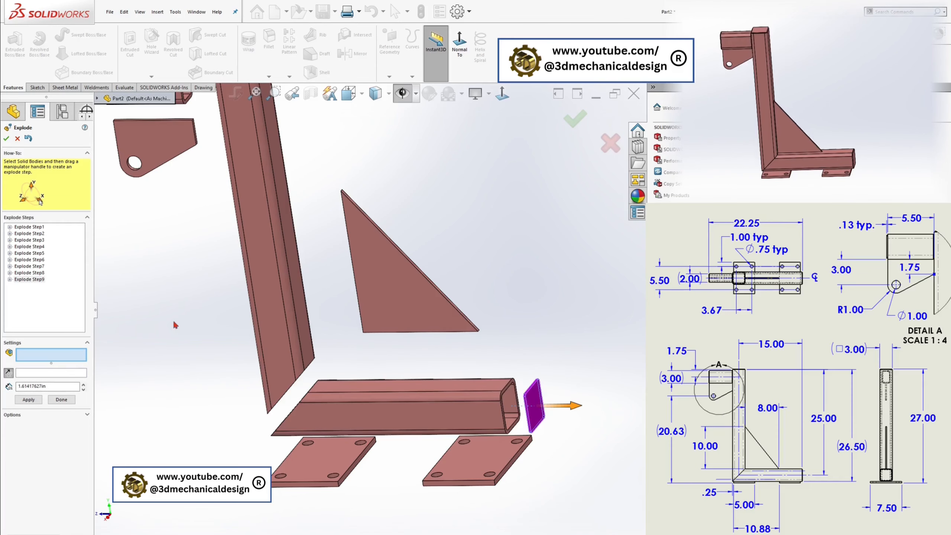
pyautogui.click(68, 400)
pyautogui.scroll(2, 235, 374)
pyautogui.moveTo(234, 374); pyautogui.dragTo(274, 382, button='middle')
pyautogui.scroll(4, 288, 328)
pyautogui.moveTo(331, 304); pyautogui.dragTo(311, 276, button='middle')
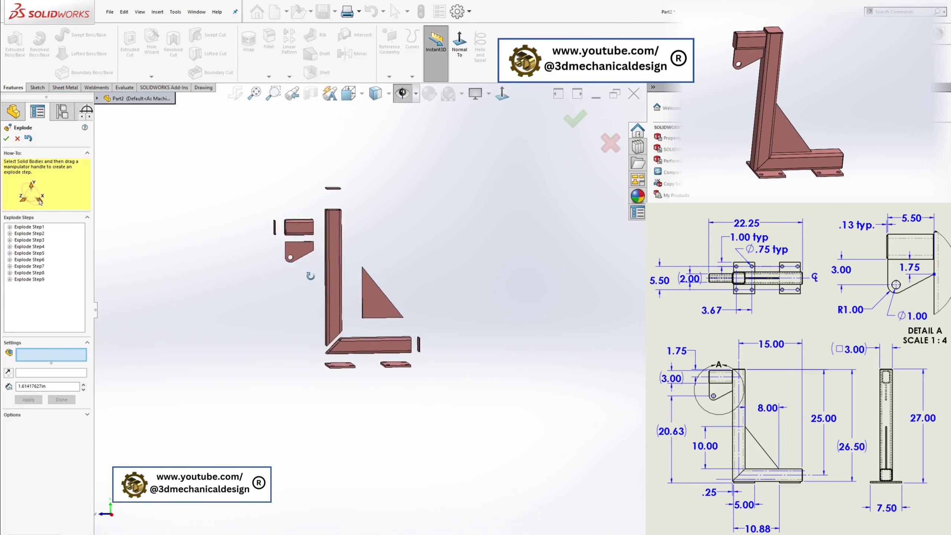
pyautogui.click(6, 138)
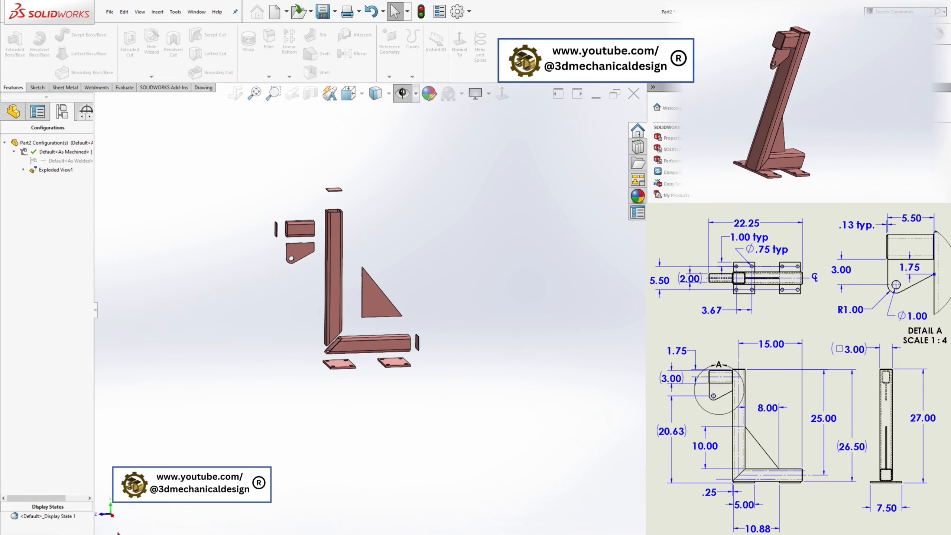
pyautogui.scroll(-2, 341, 288)
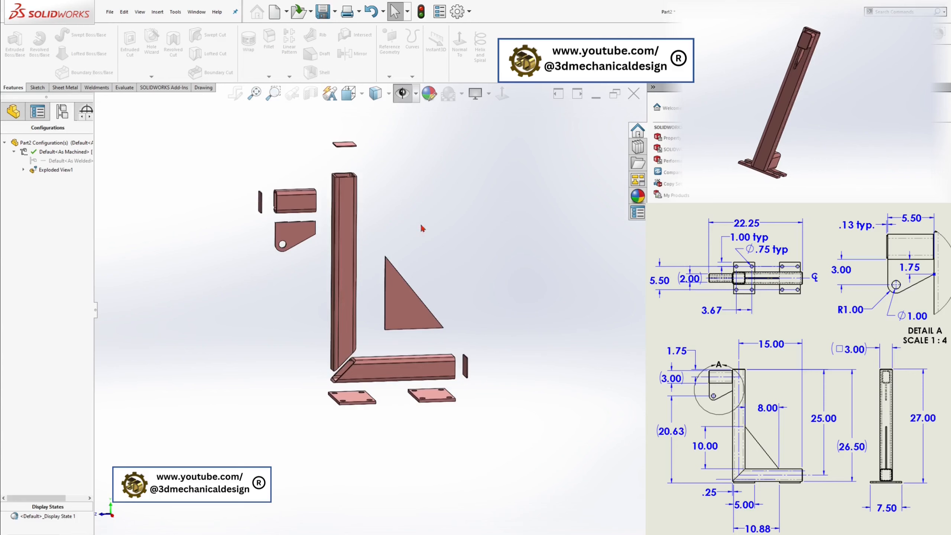
pyautogui.moveTo(422, 226); pyautogui.dragTo(427, 245, button='middle')
pyautogui.scroll(-1, 427, 245)
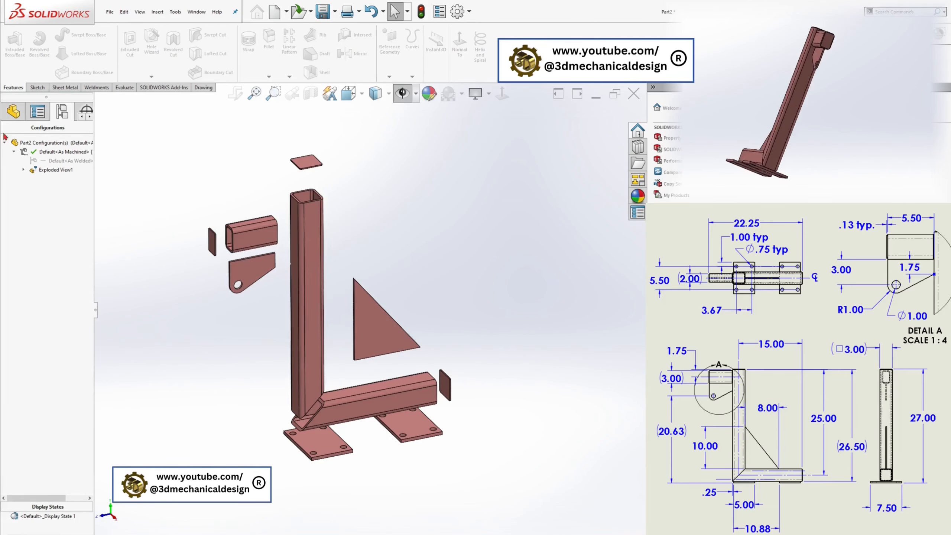